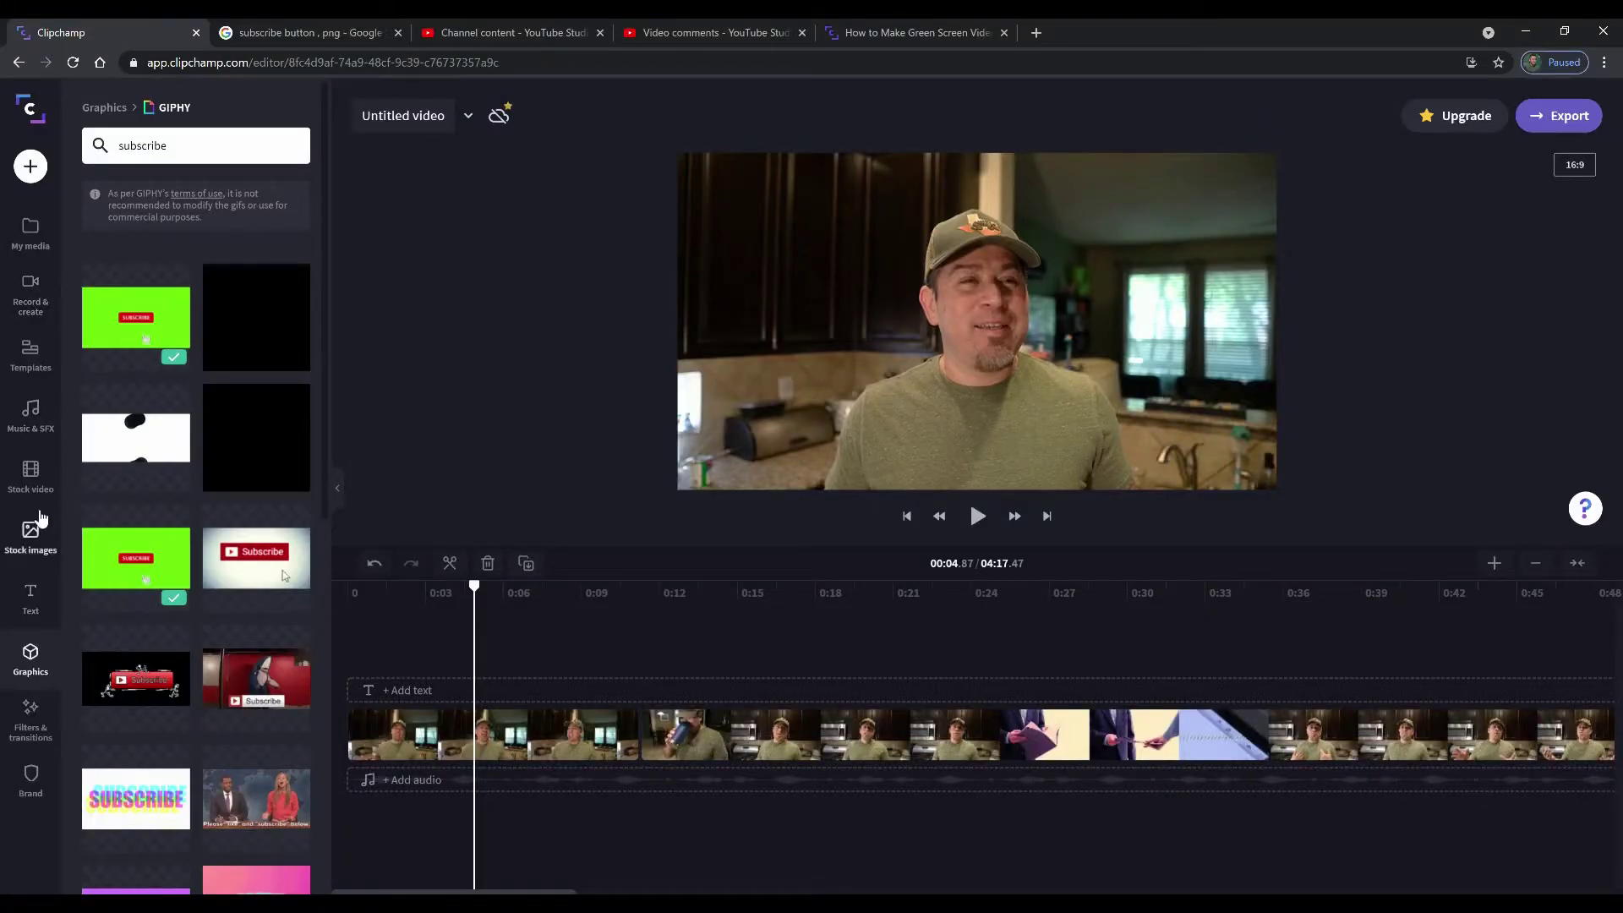
- Browse back to the graphics library and scroll through the GIPHY subscribe results
click(31, 537)
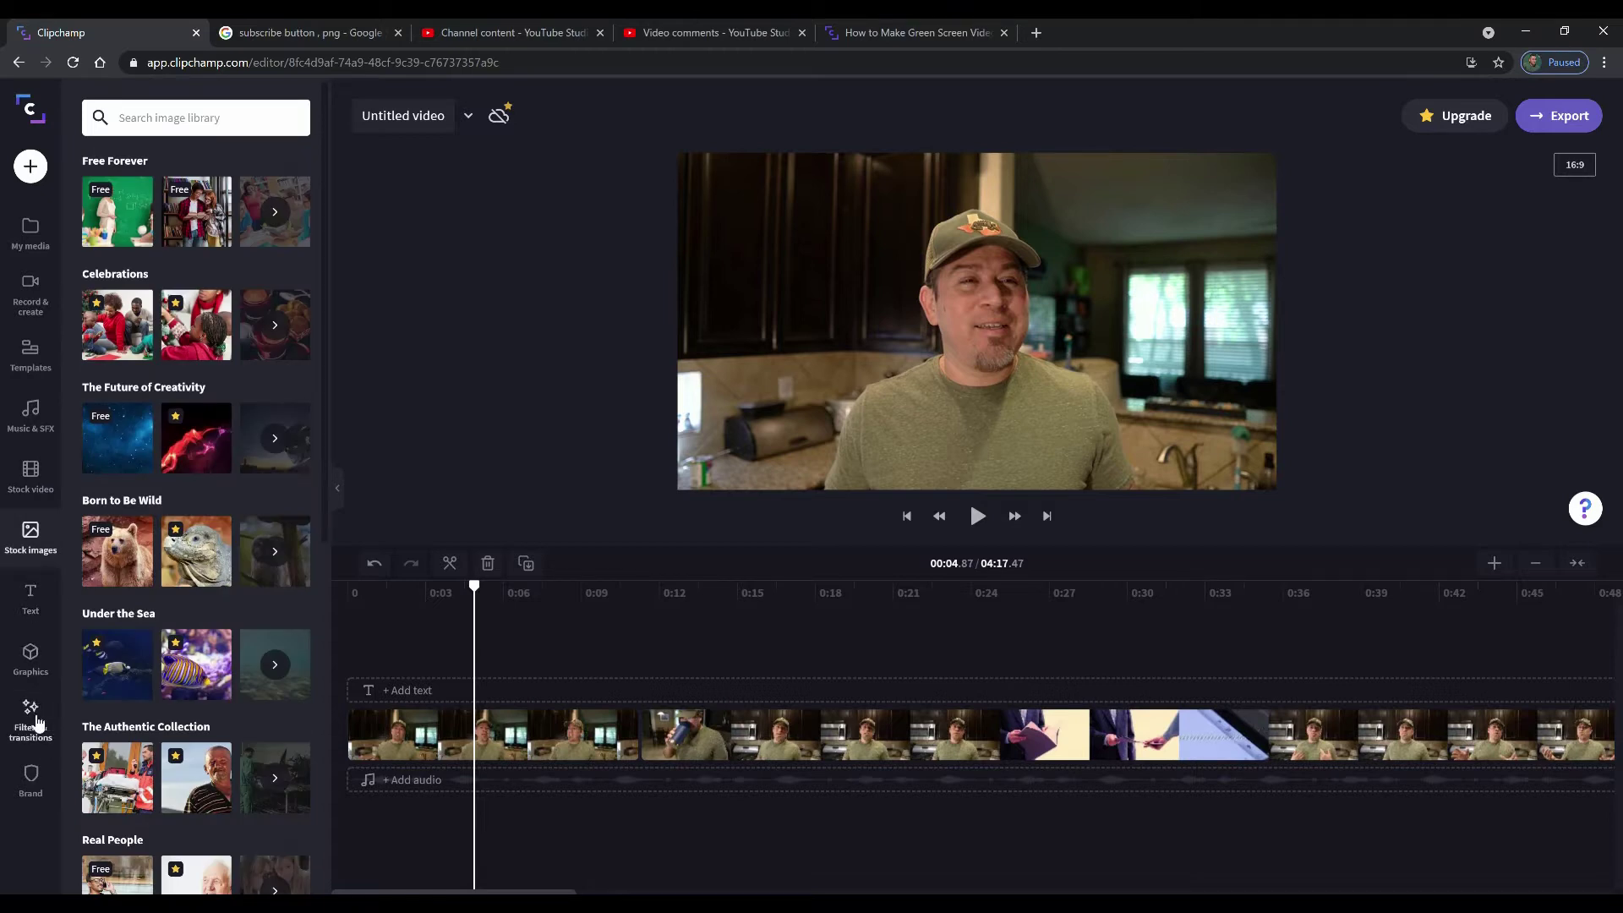
click(36, 670)
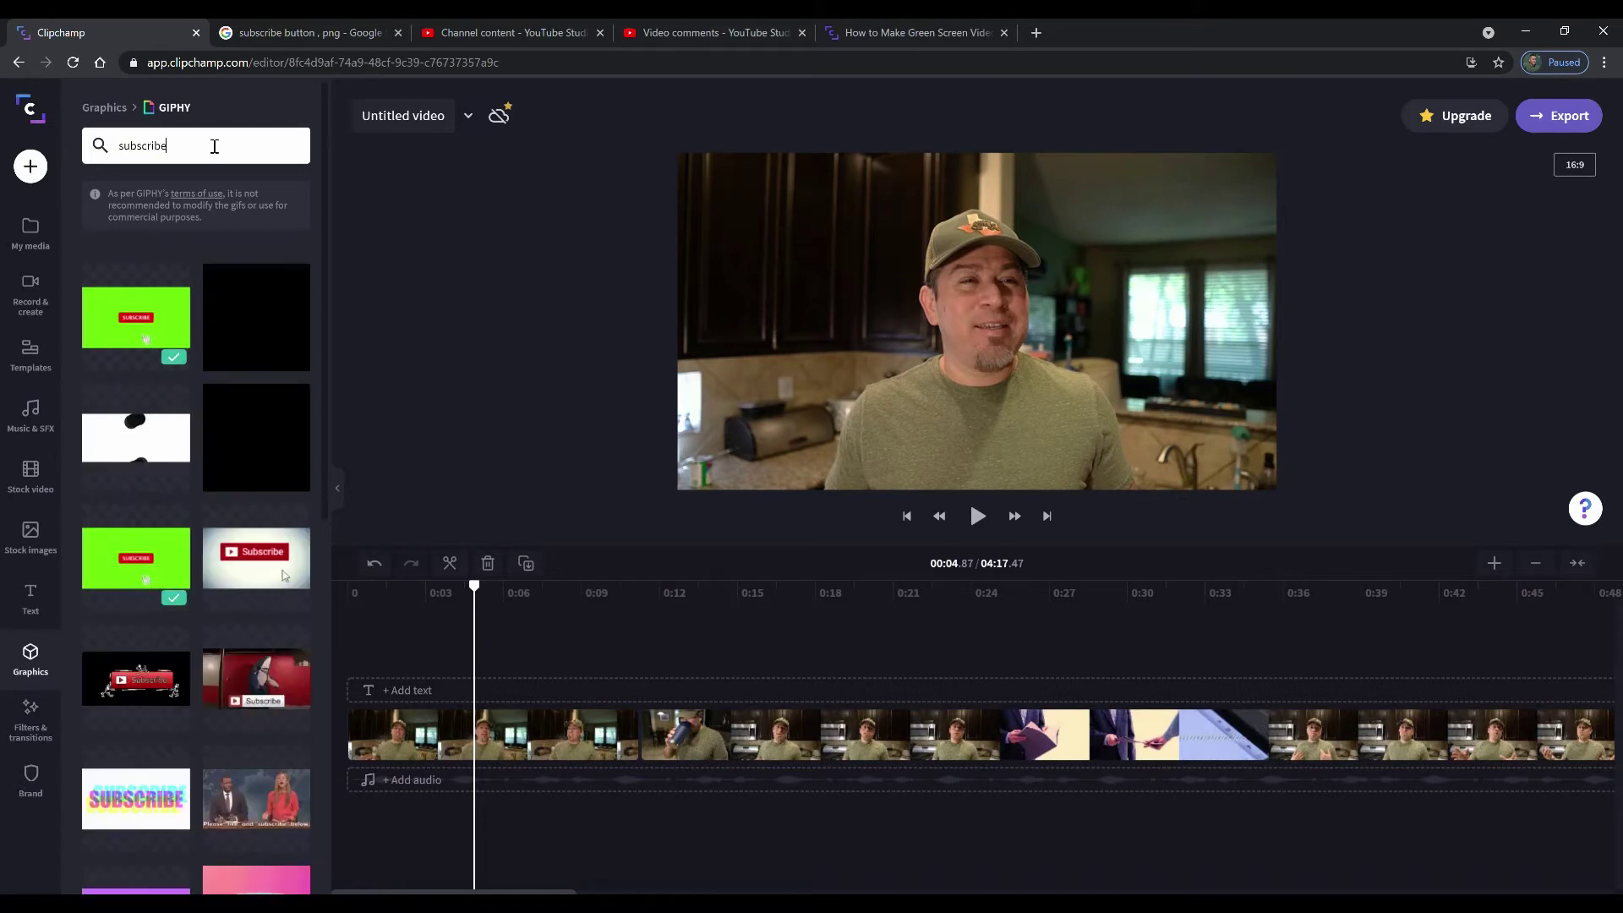
scroll(223, 556, down, 10)
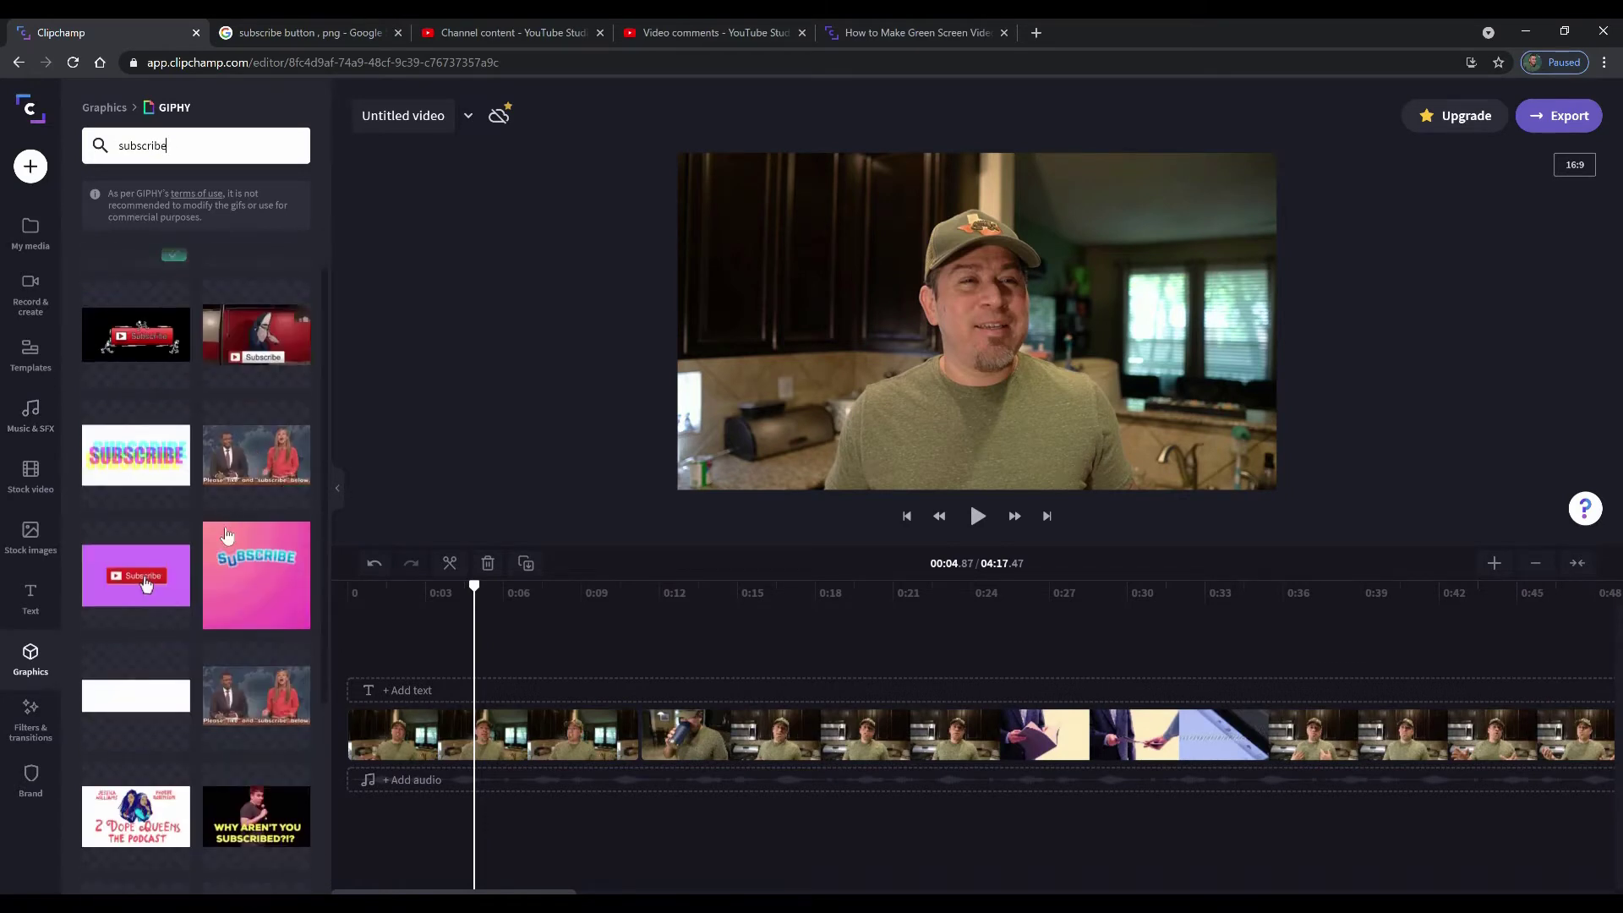
scroll(203, 592, up, 6)
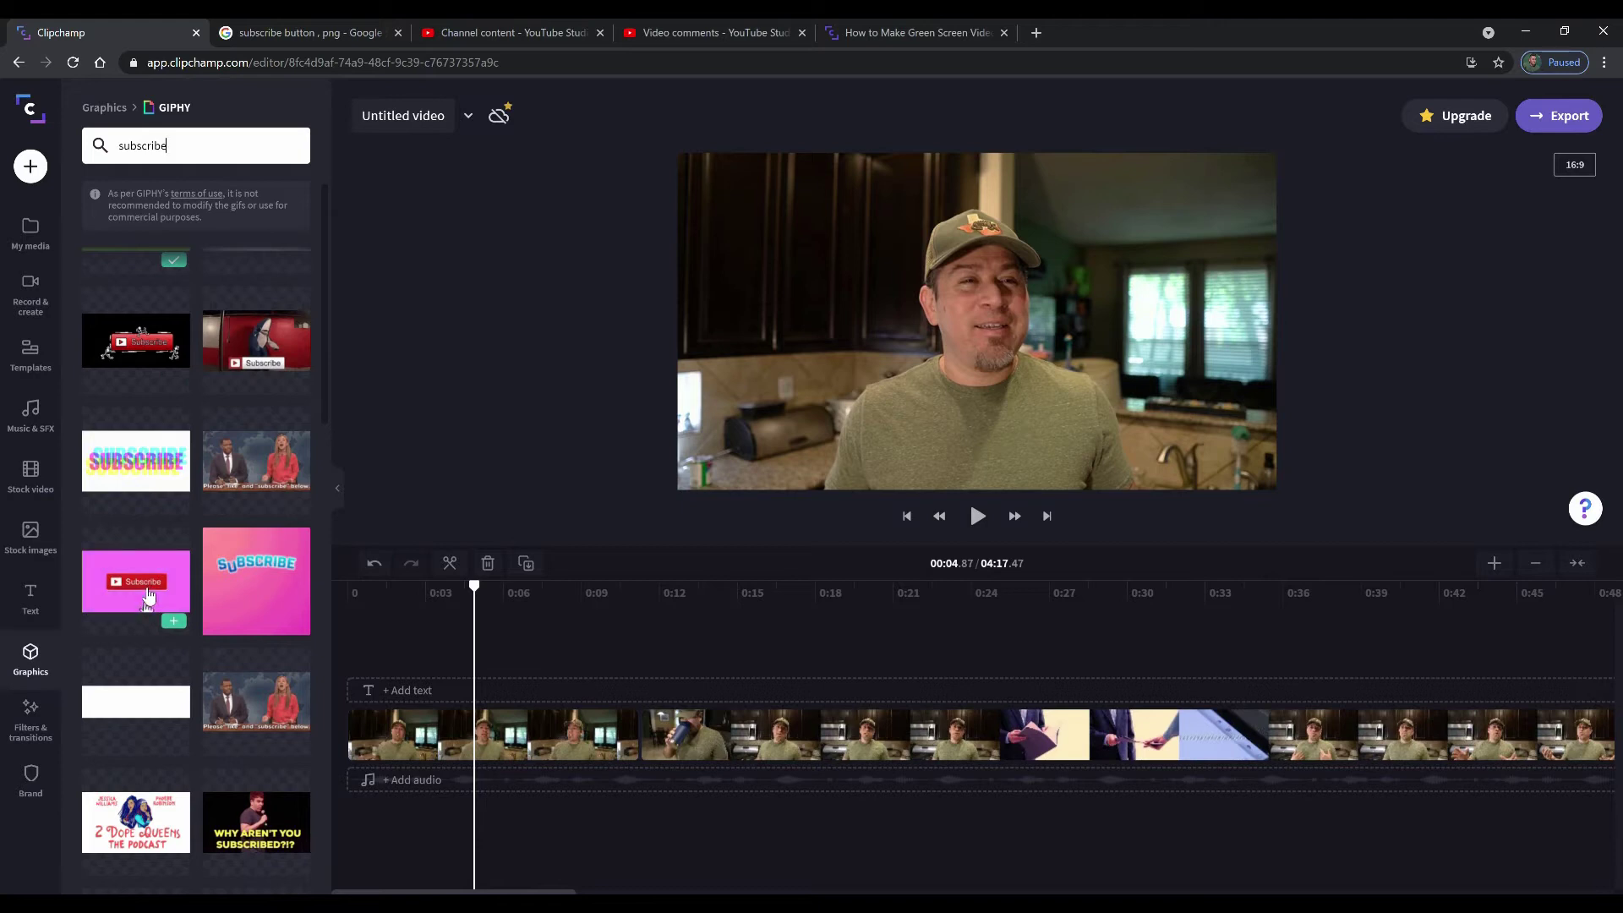
scroll(168, 592, up, 5)
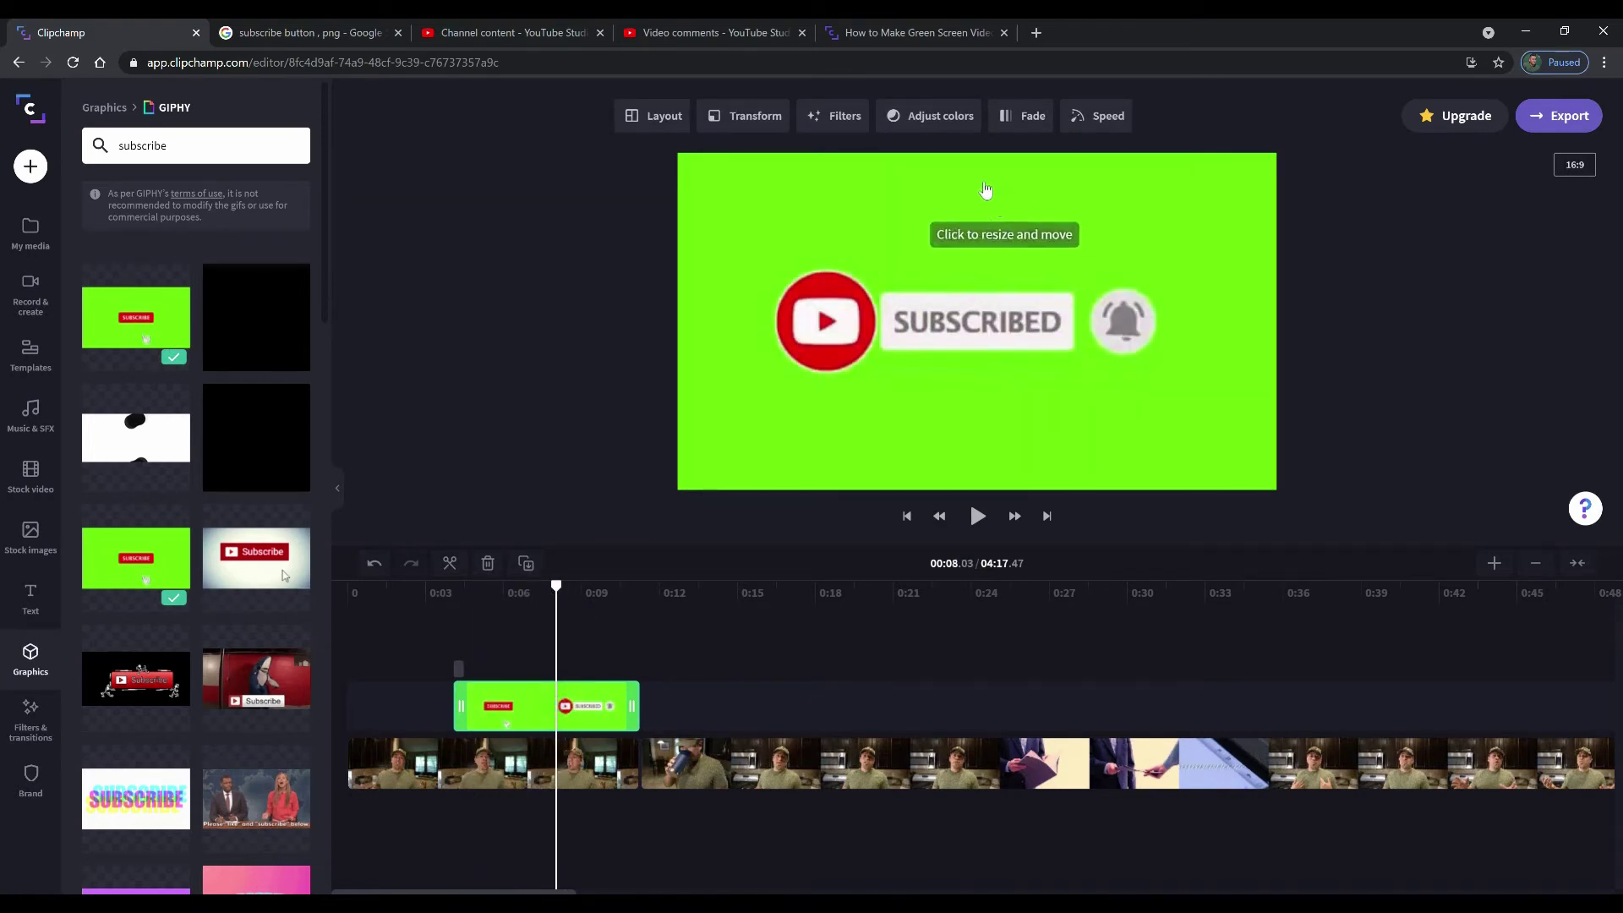
- Apply the Green Screen filter to the subscribe GIF and preview the keyed overlay at 0:07.96
click(834, 119)
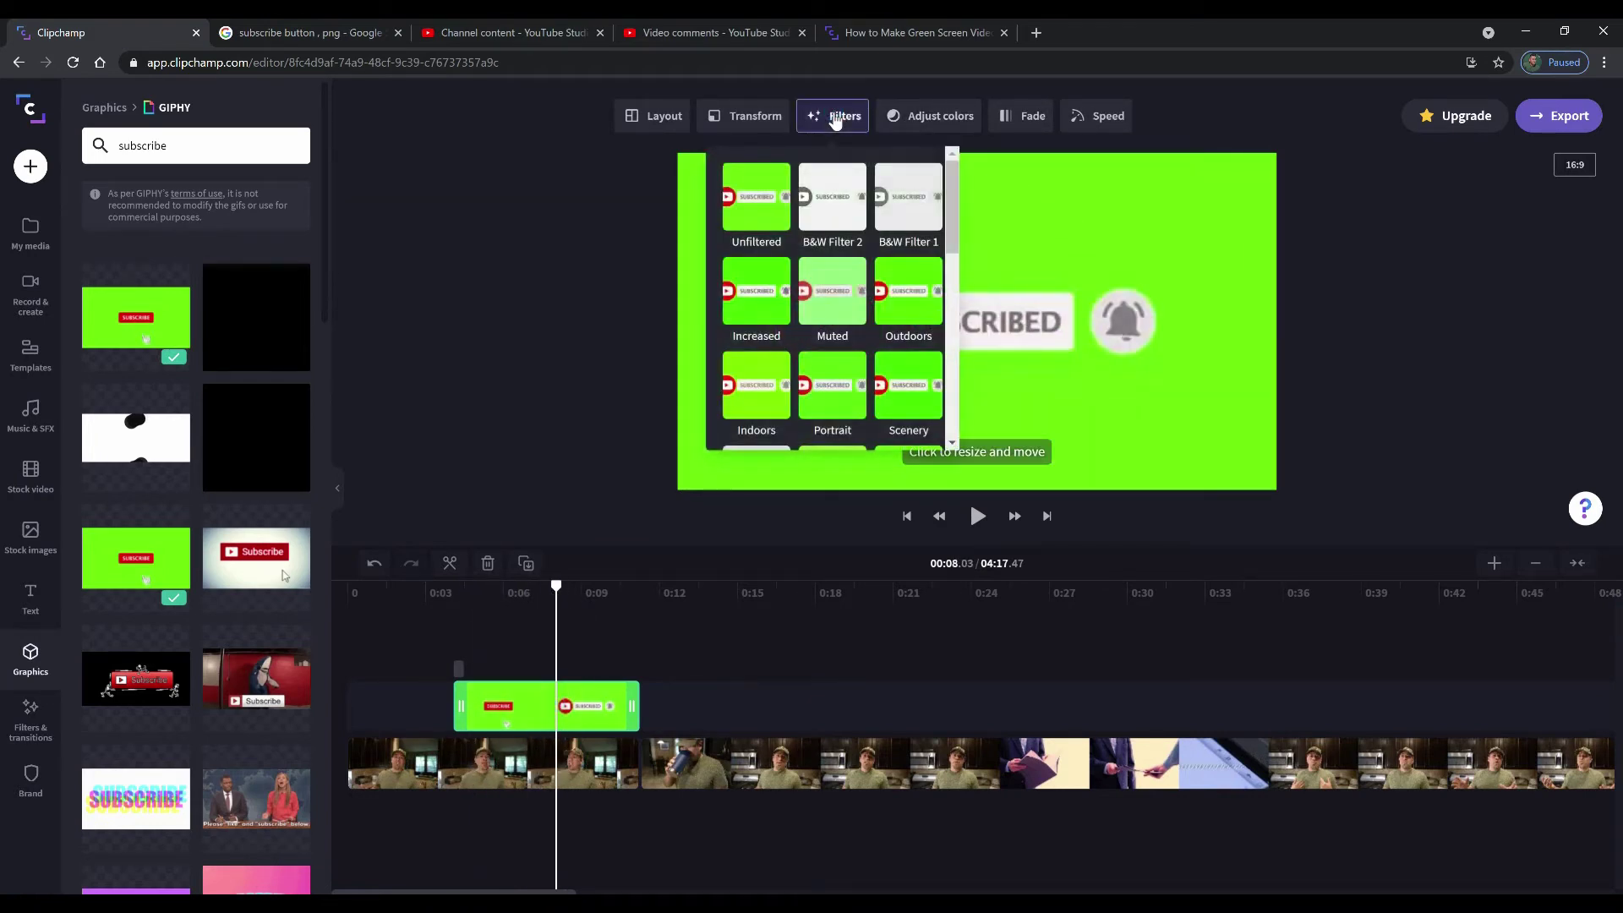
drag(953, 188, 954, 370)
click(835, 287)
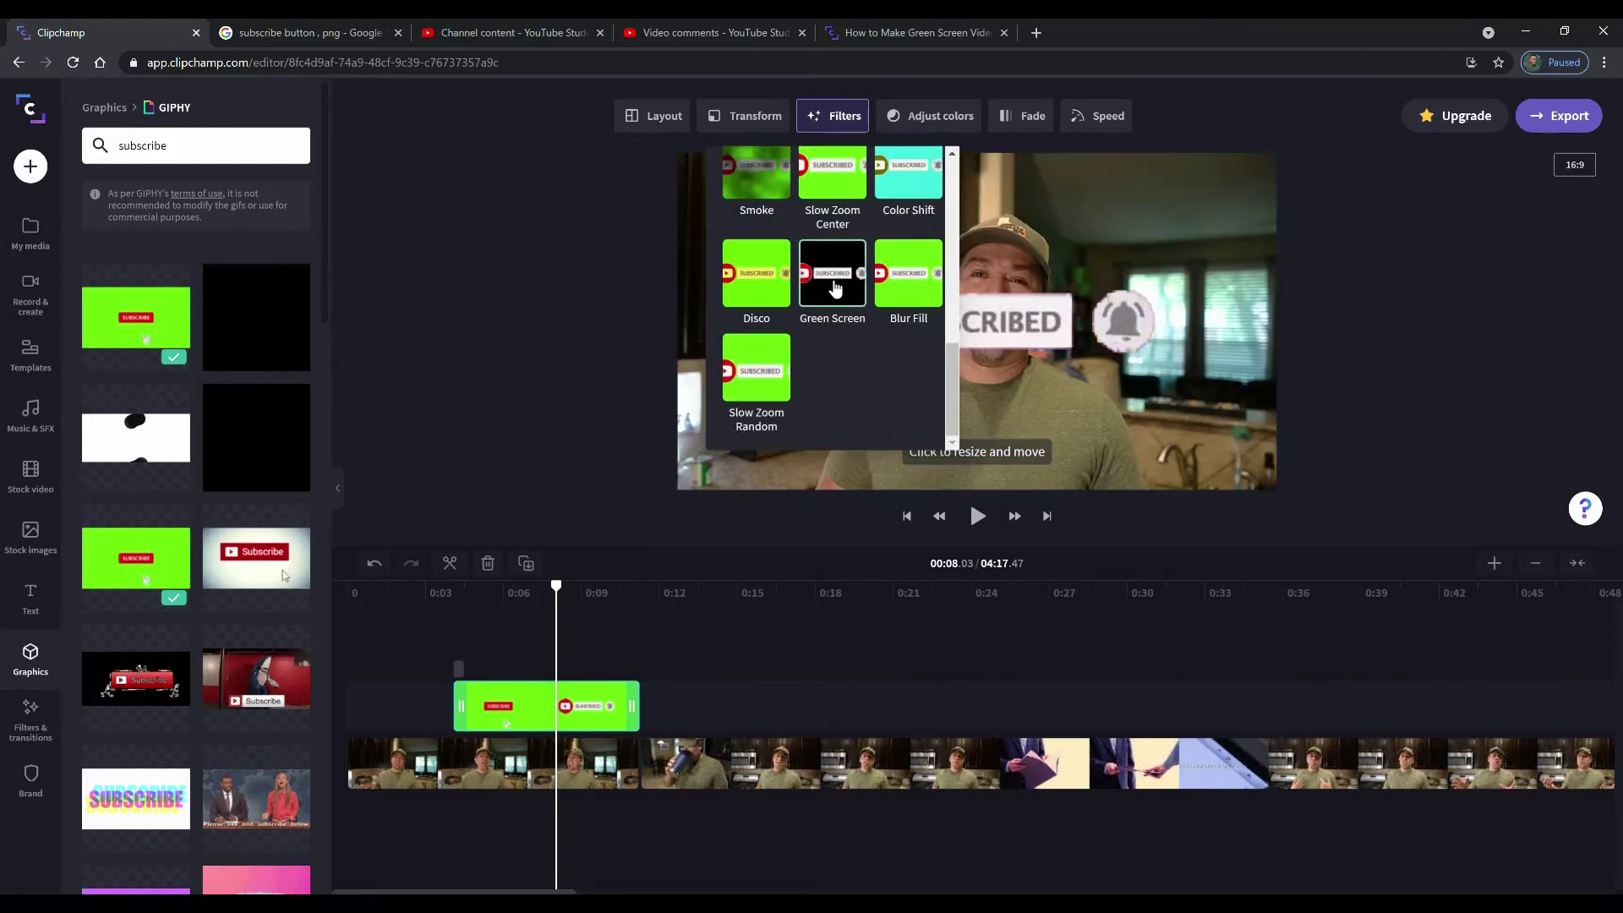
click(577, 633)
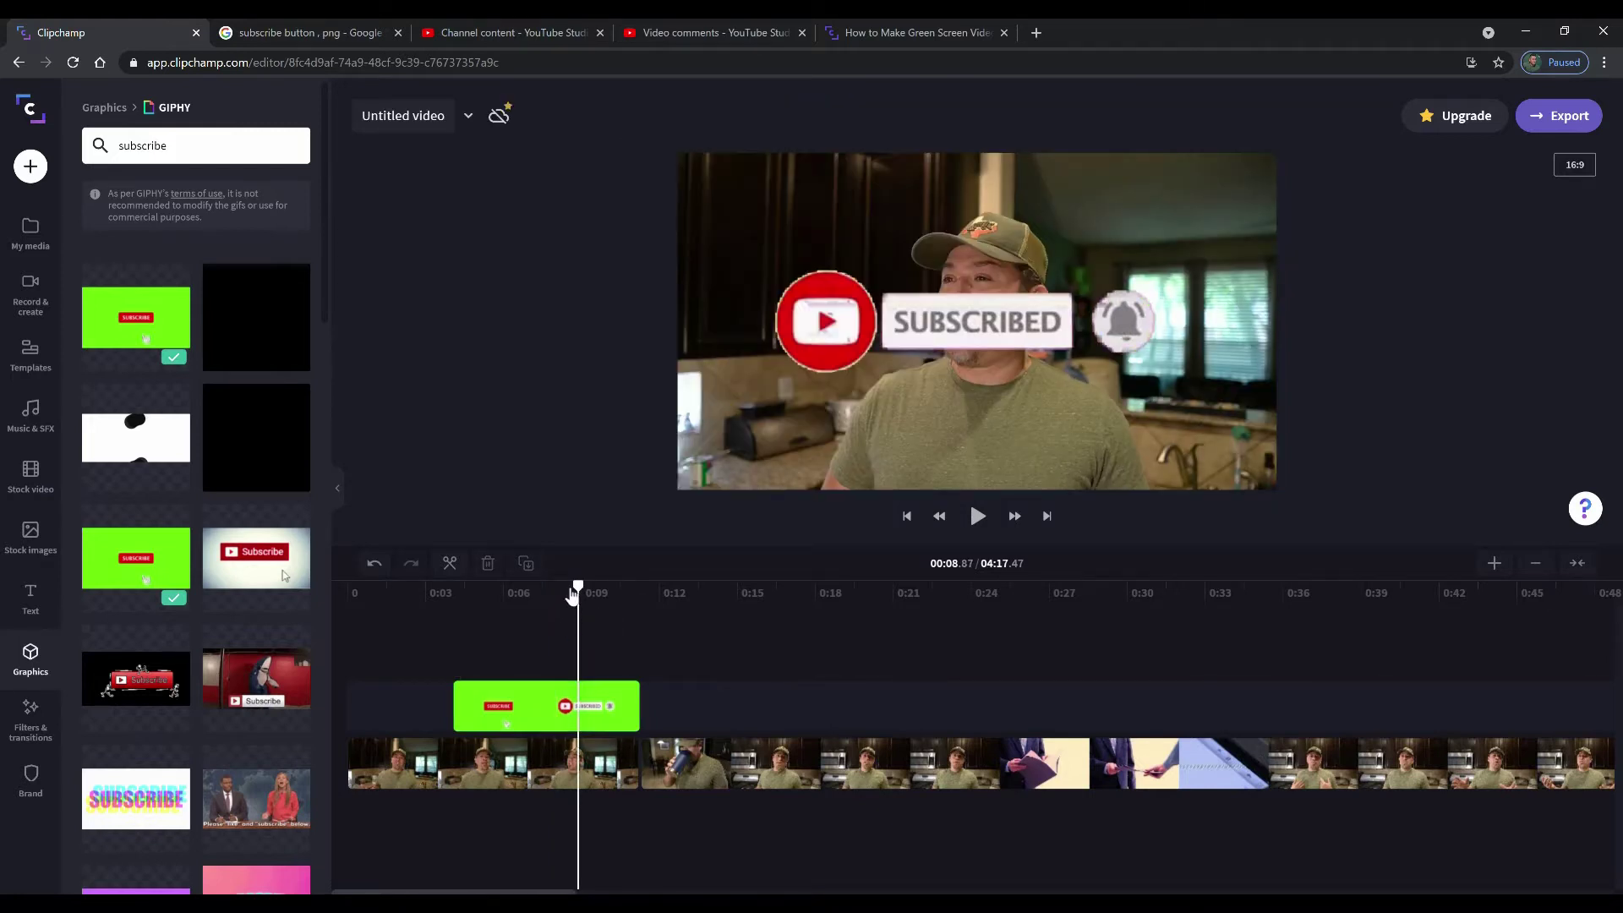
drag(573, 595, 555, 595)
click(563, 717)
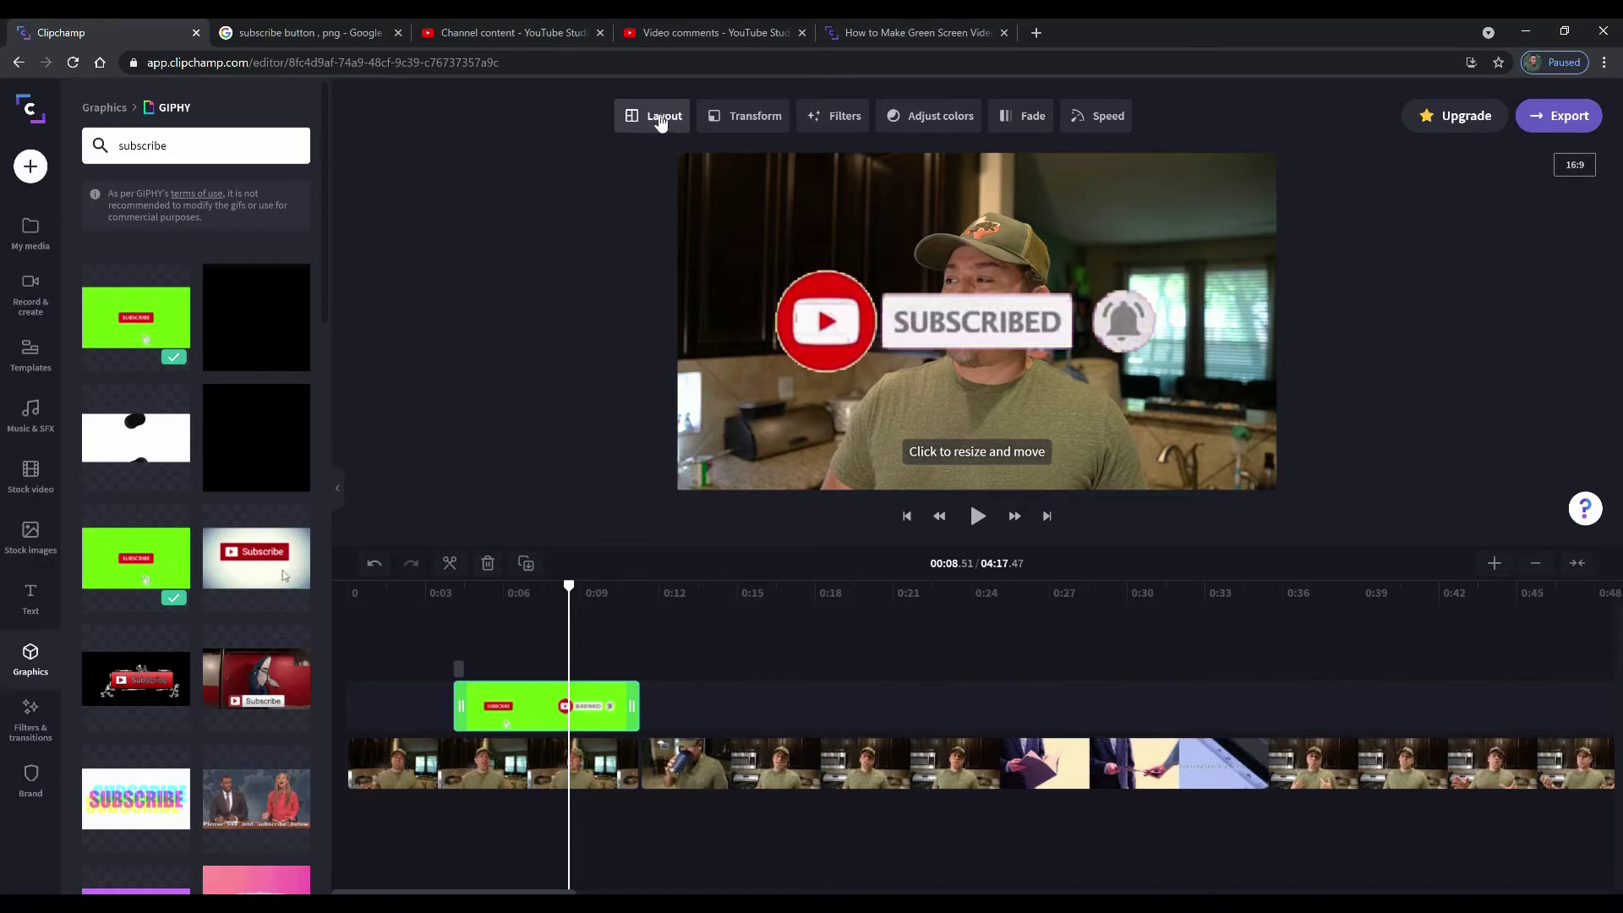
- Set the subscribe overlay's layout to Picture in picture
click(661, 121)
click(652, 224)
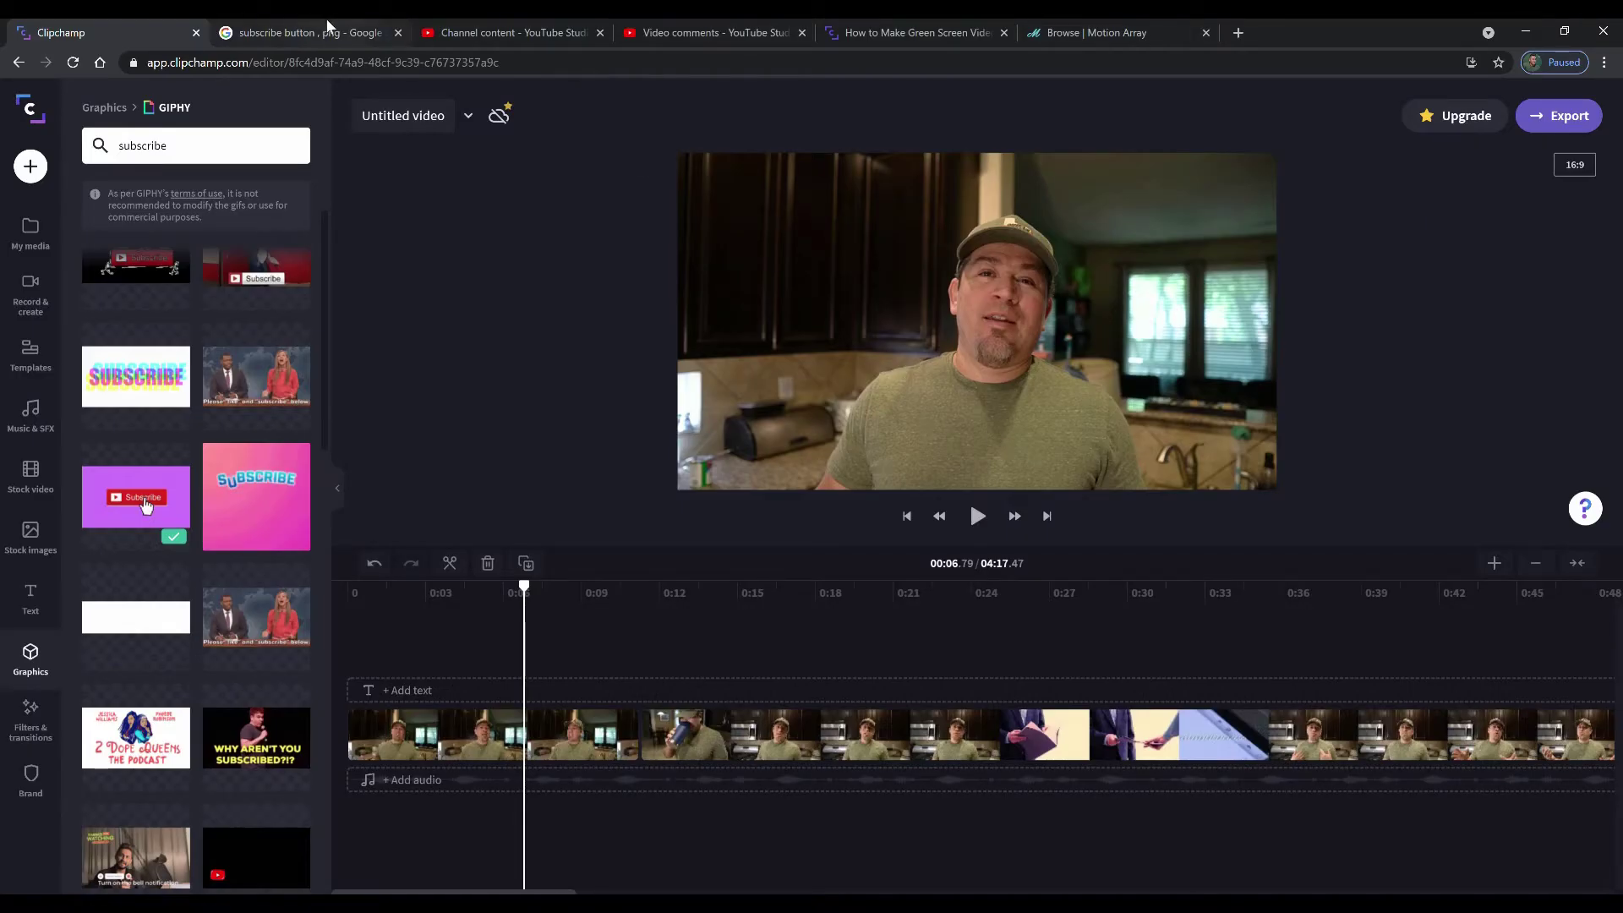
- Switch to the browser's Google Images results for 'subscribe button png'
click(327, 33)
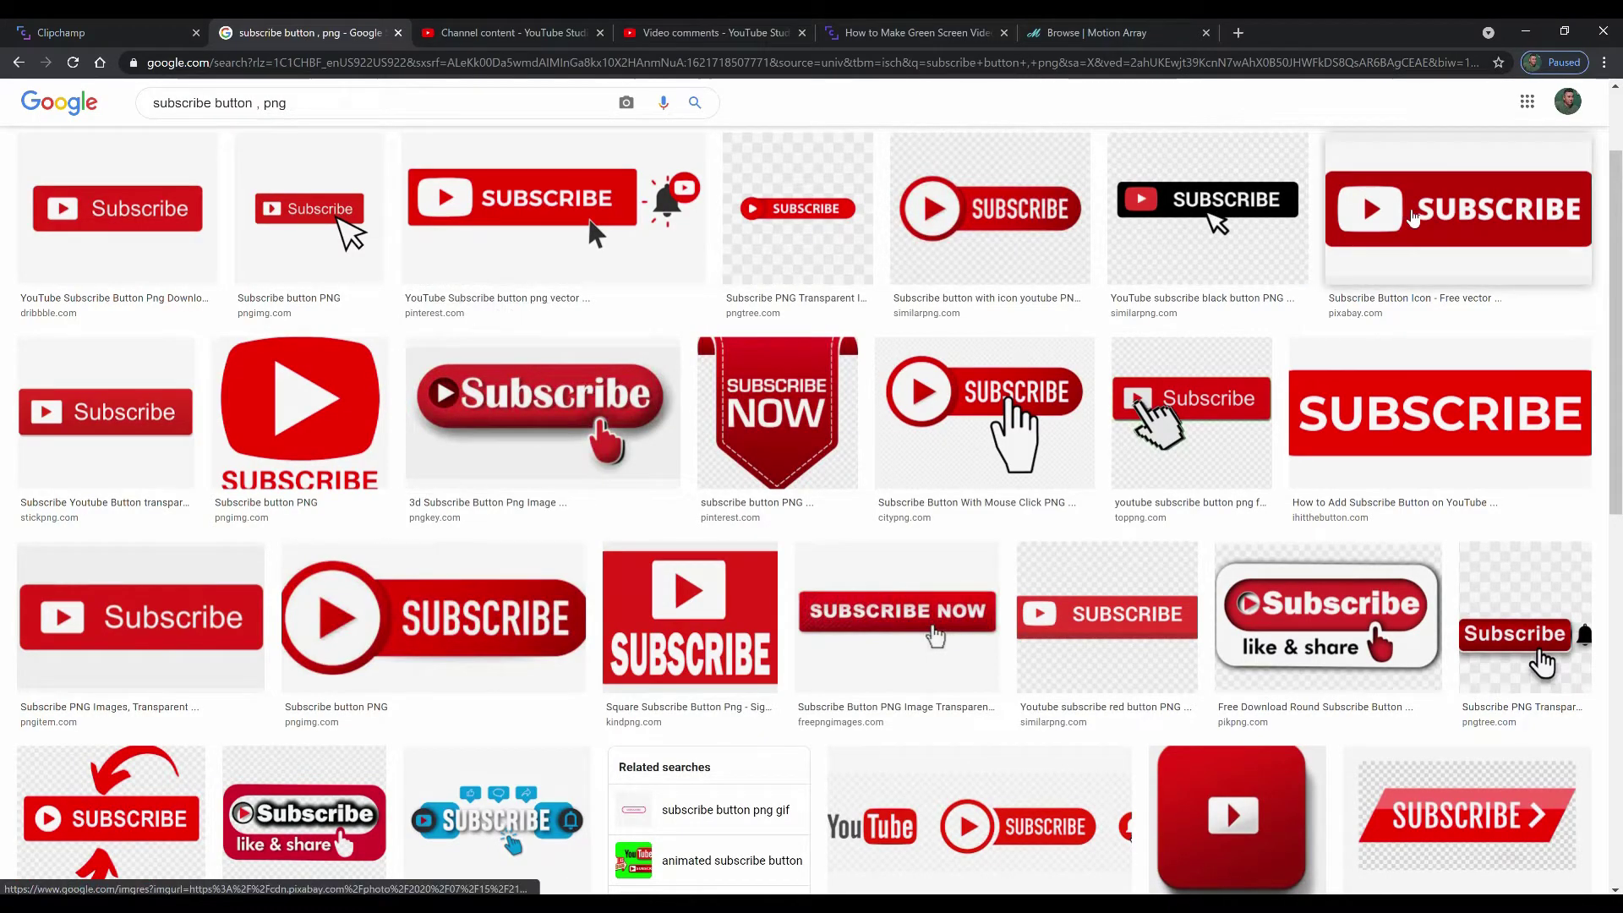
- Preview the pixabay Subscribe Button Icon image twice, closing the preview each time
click(1458, 220)
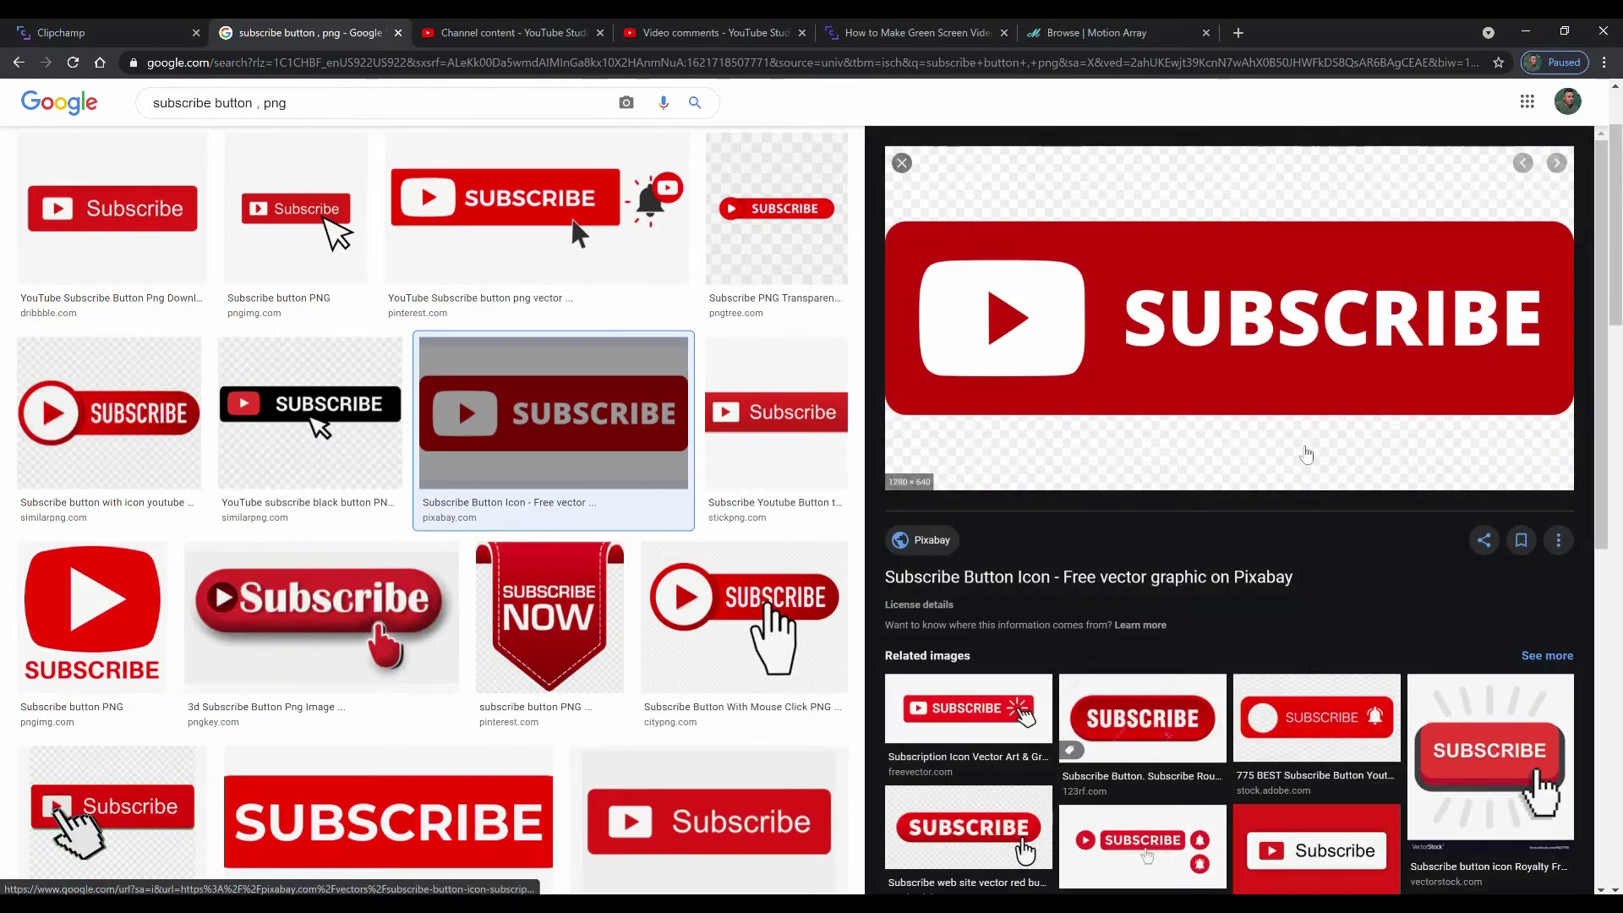
click(902, 162)
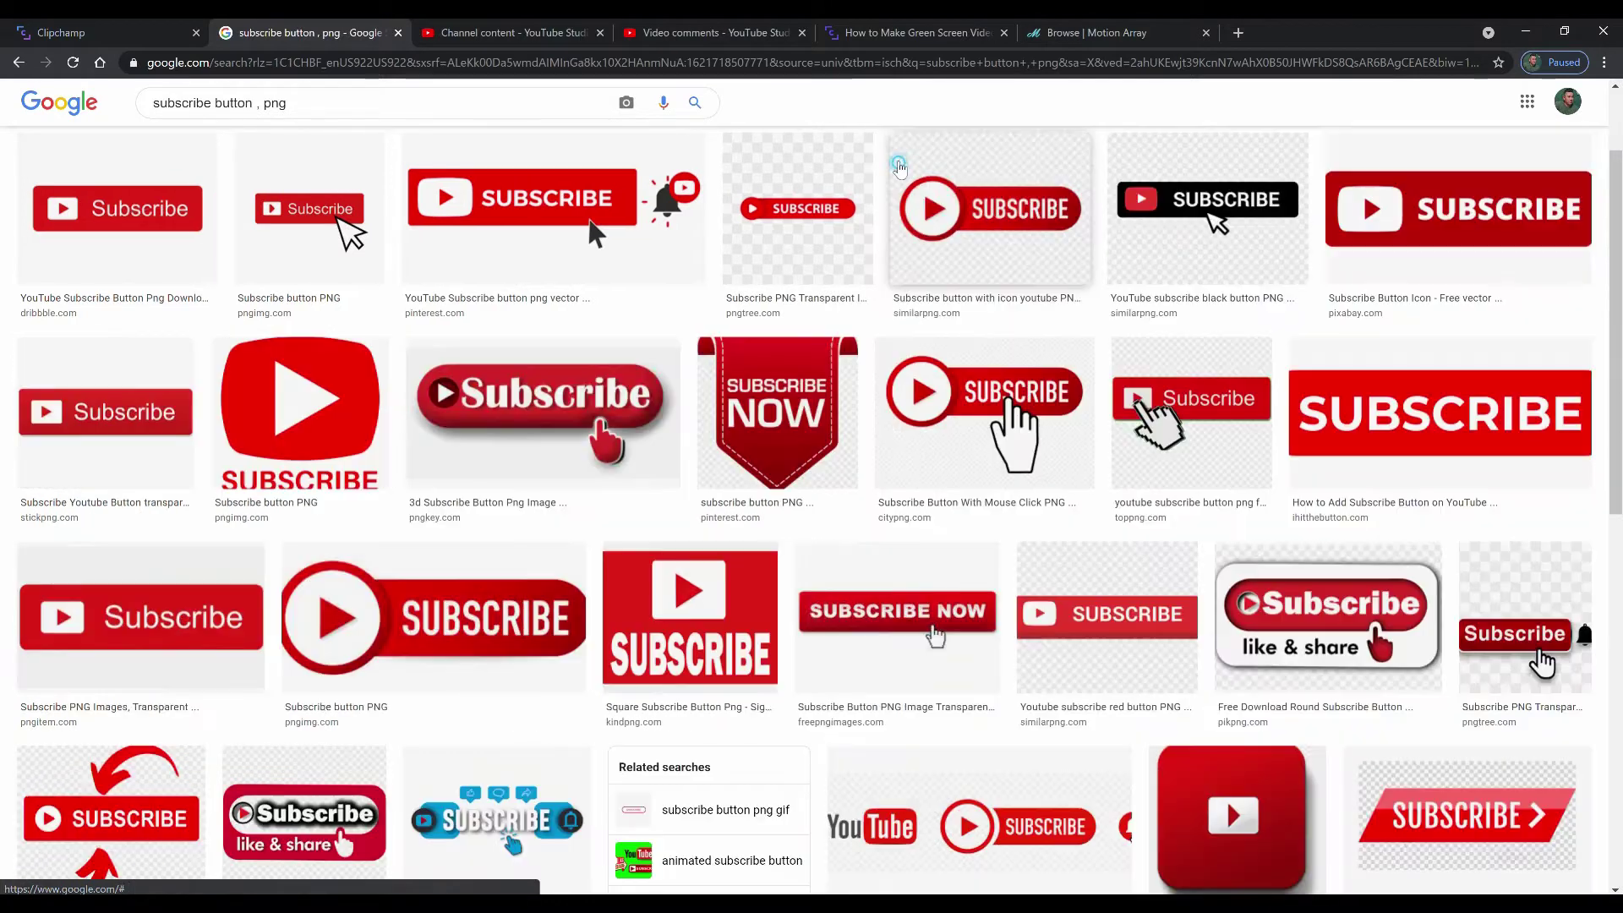
click(1462, 185)
click(902, 163)
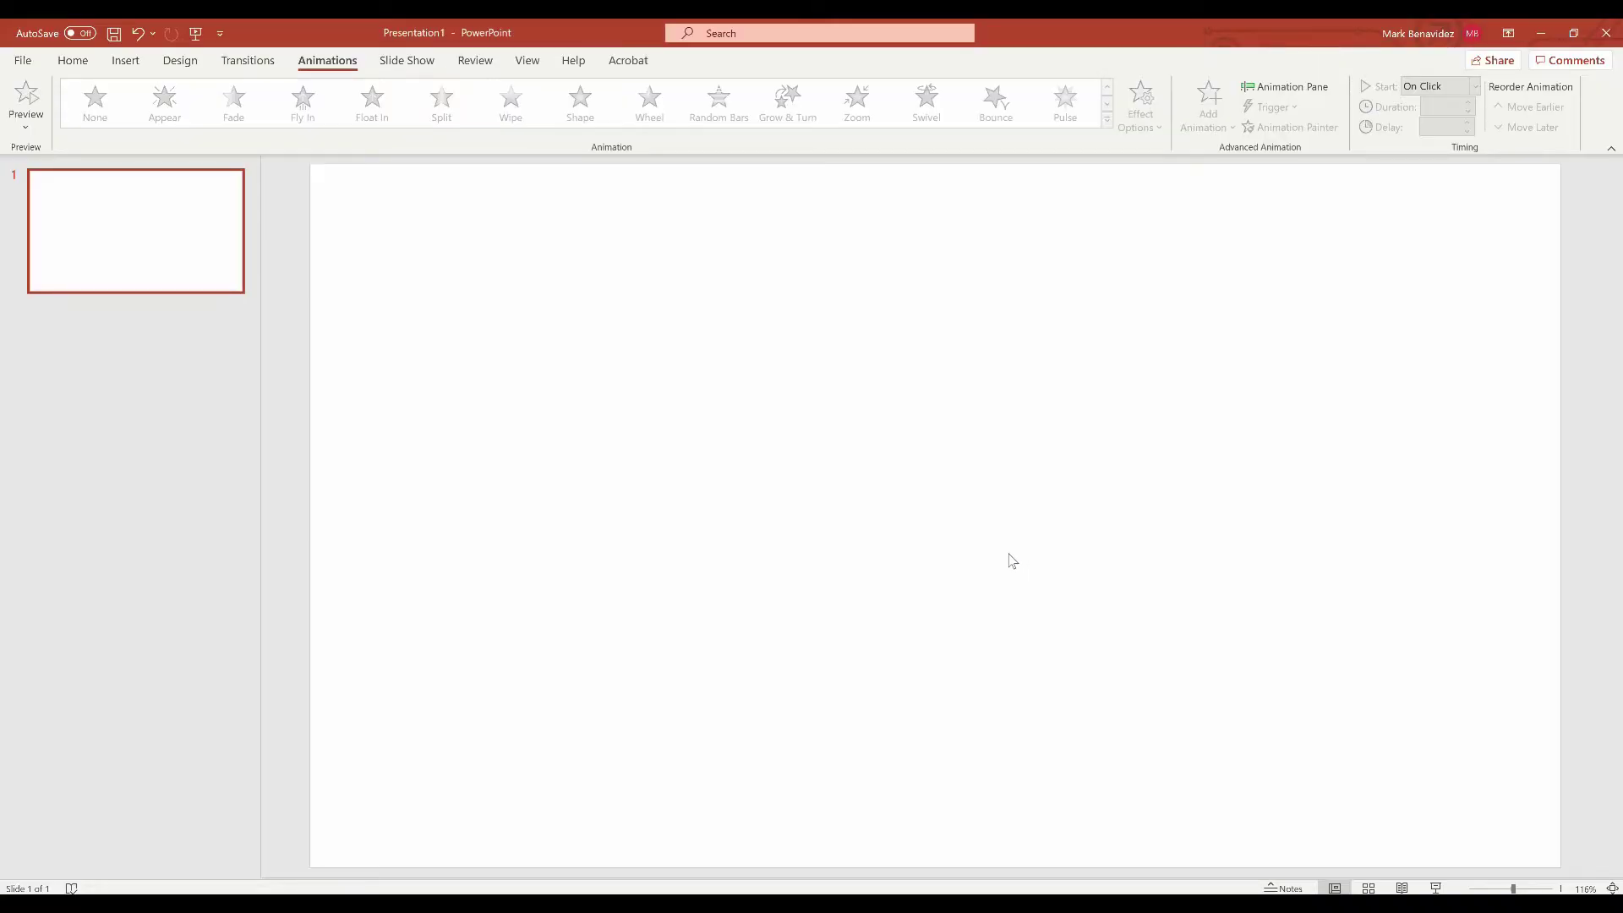
- Fill the slide background with a solid light green chosen from More Colors
click(15, 63)
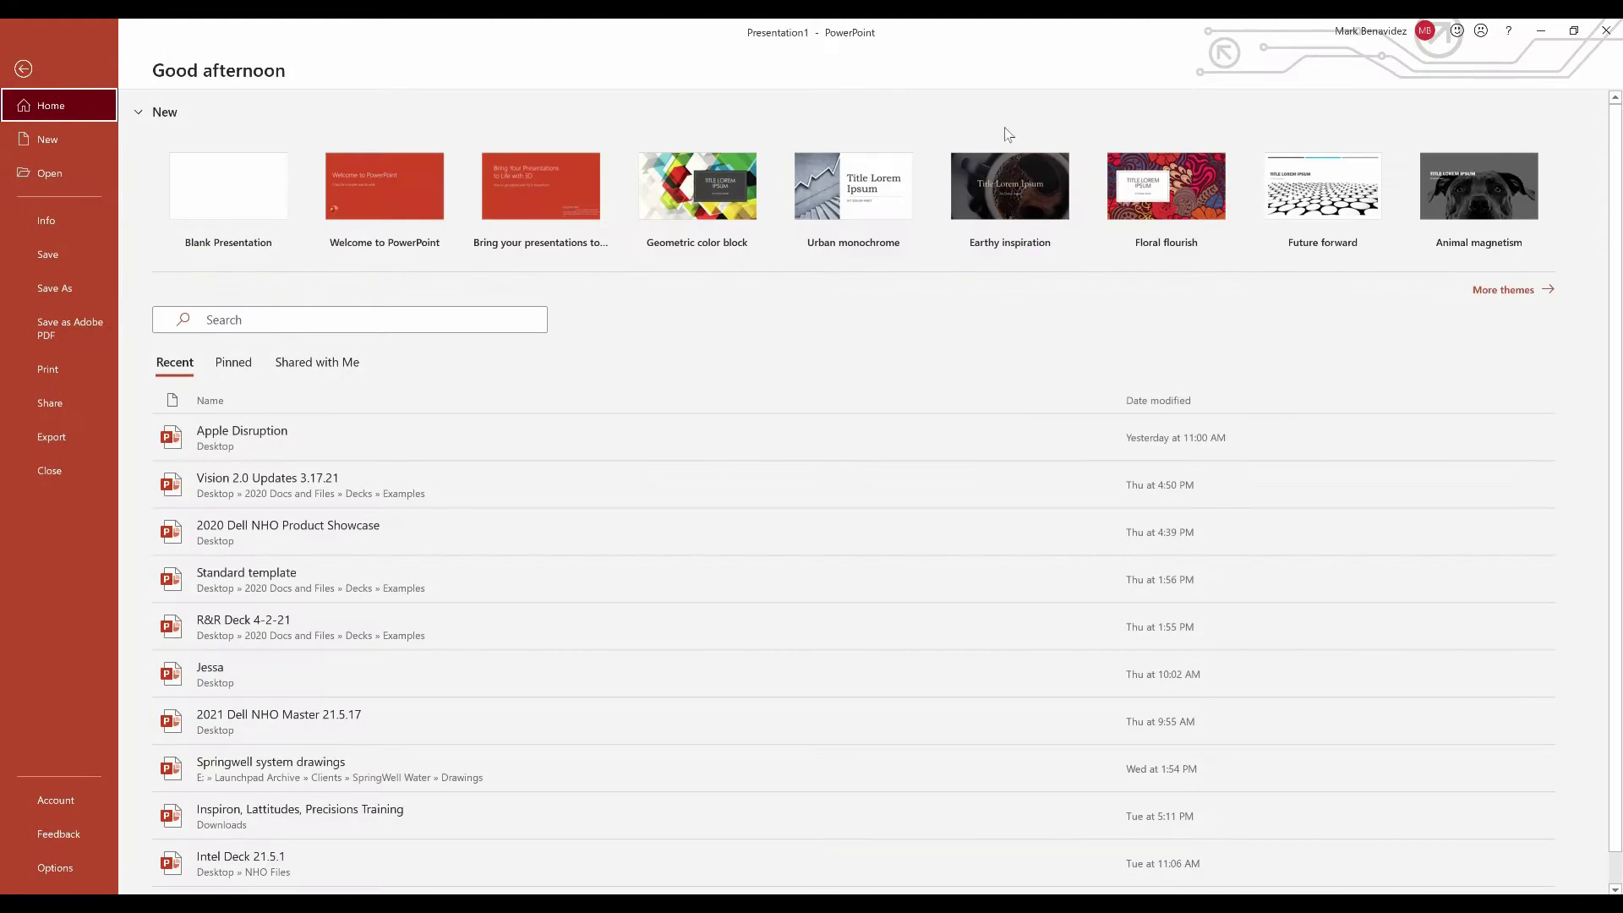
click(23, 69)
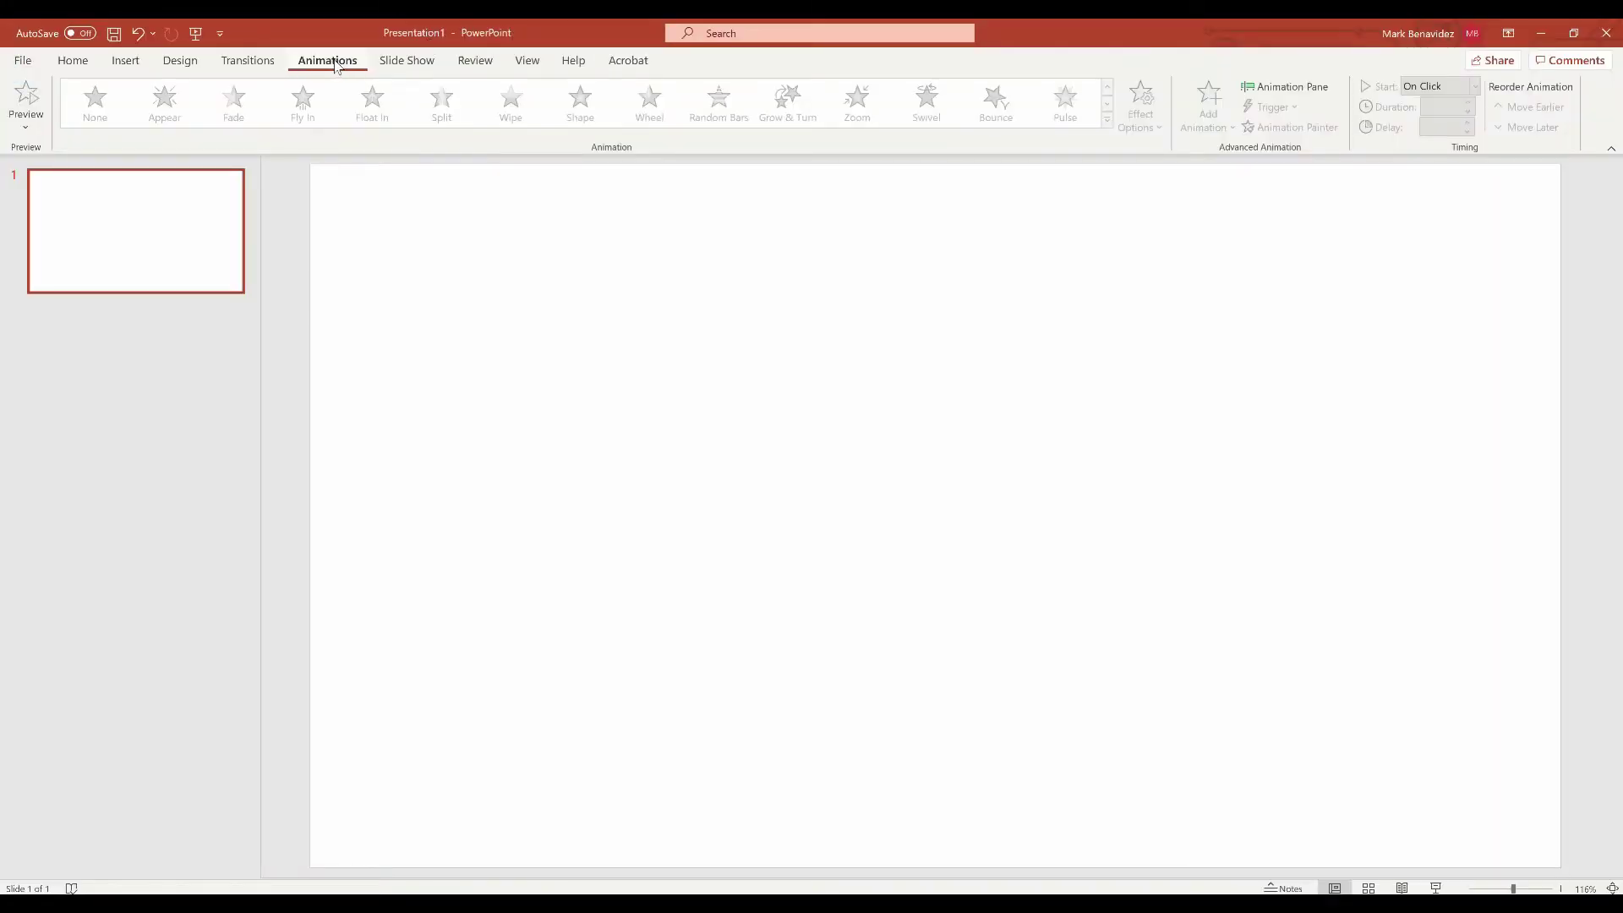
click(181, 61)
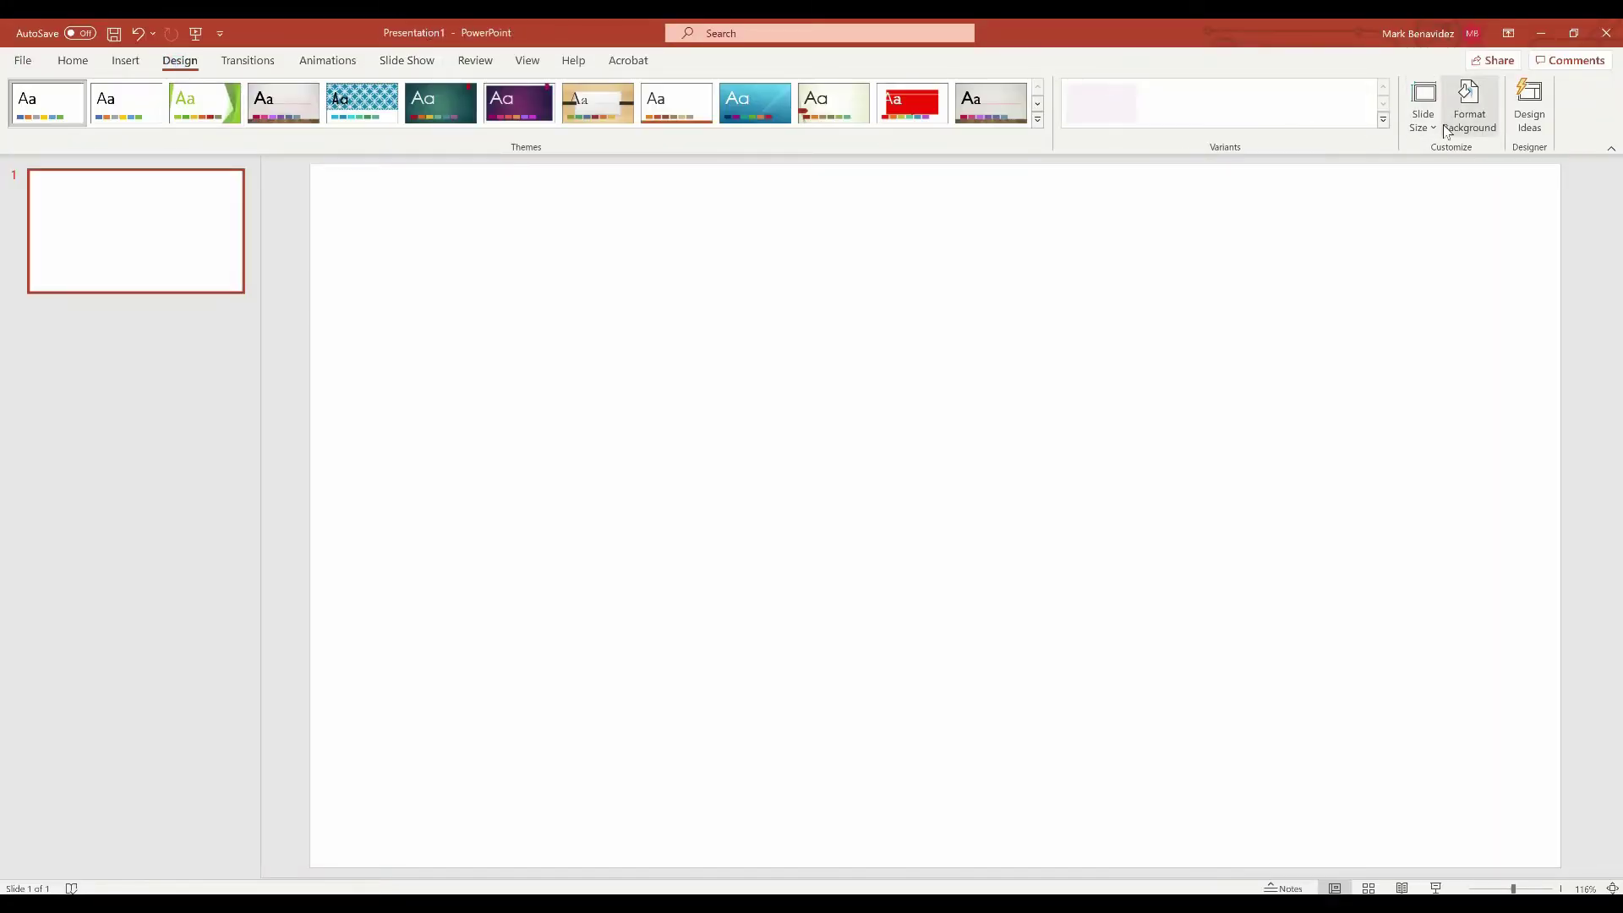
click(1471, 118)
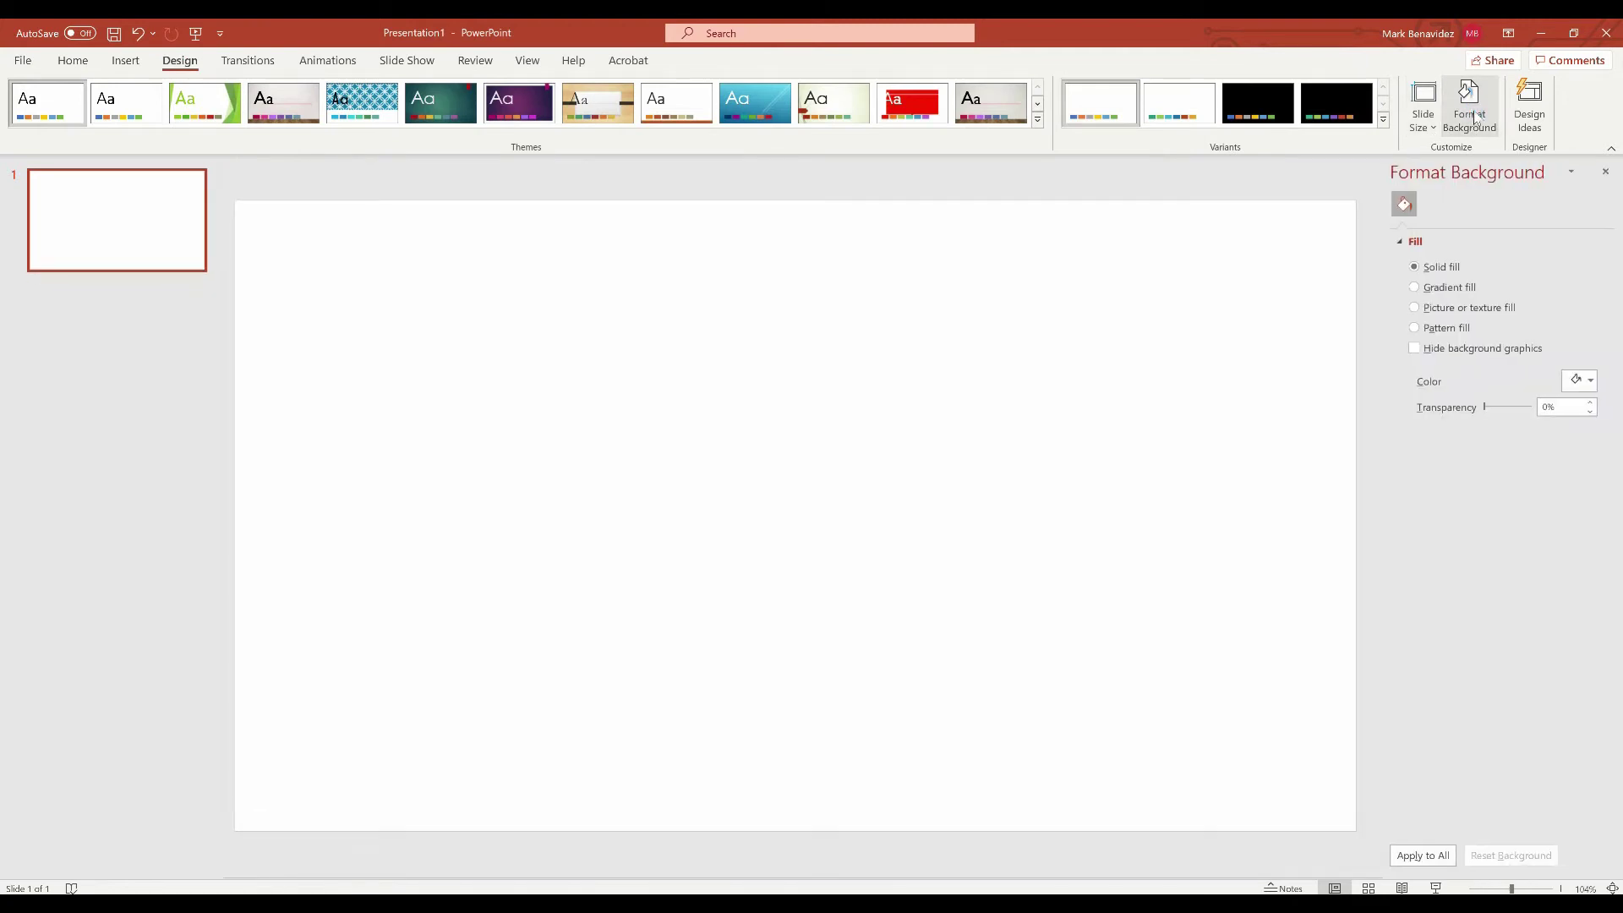
click(1595, 382)
click(1523, 589)
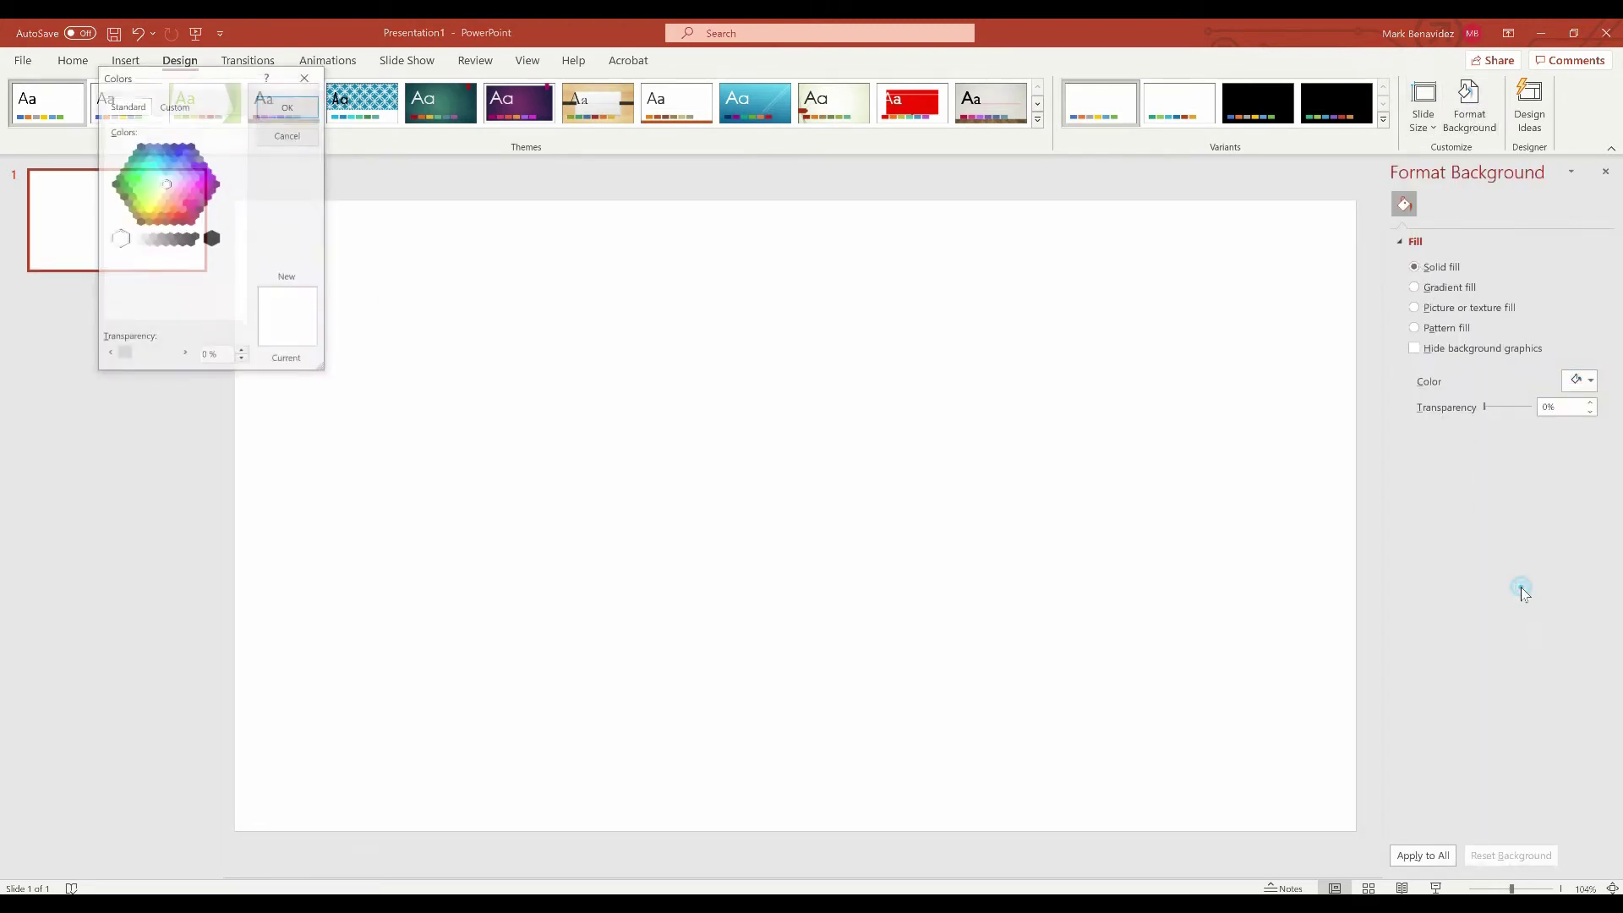
click(136, 191)
click(296, 107)
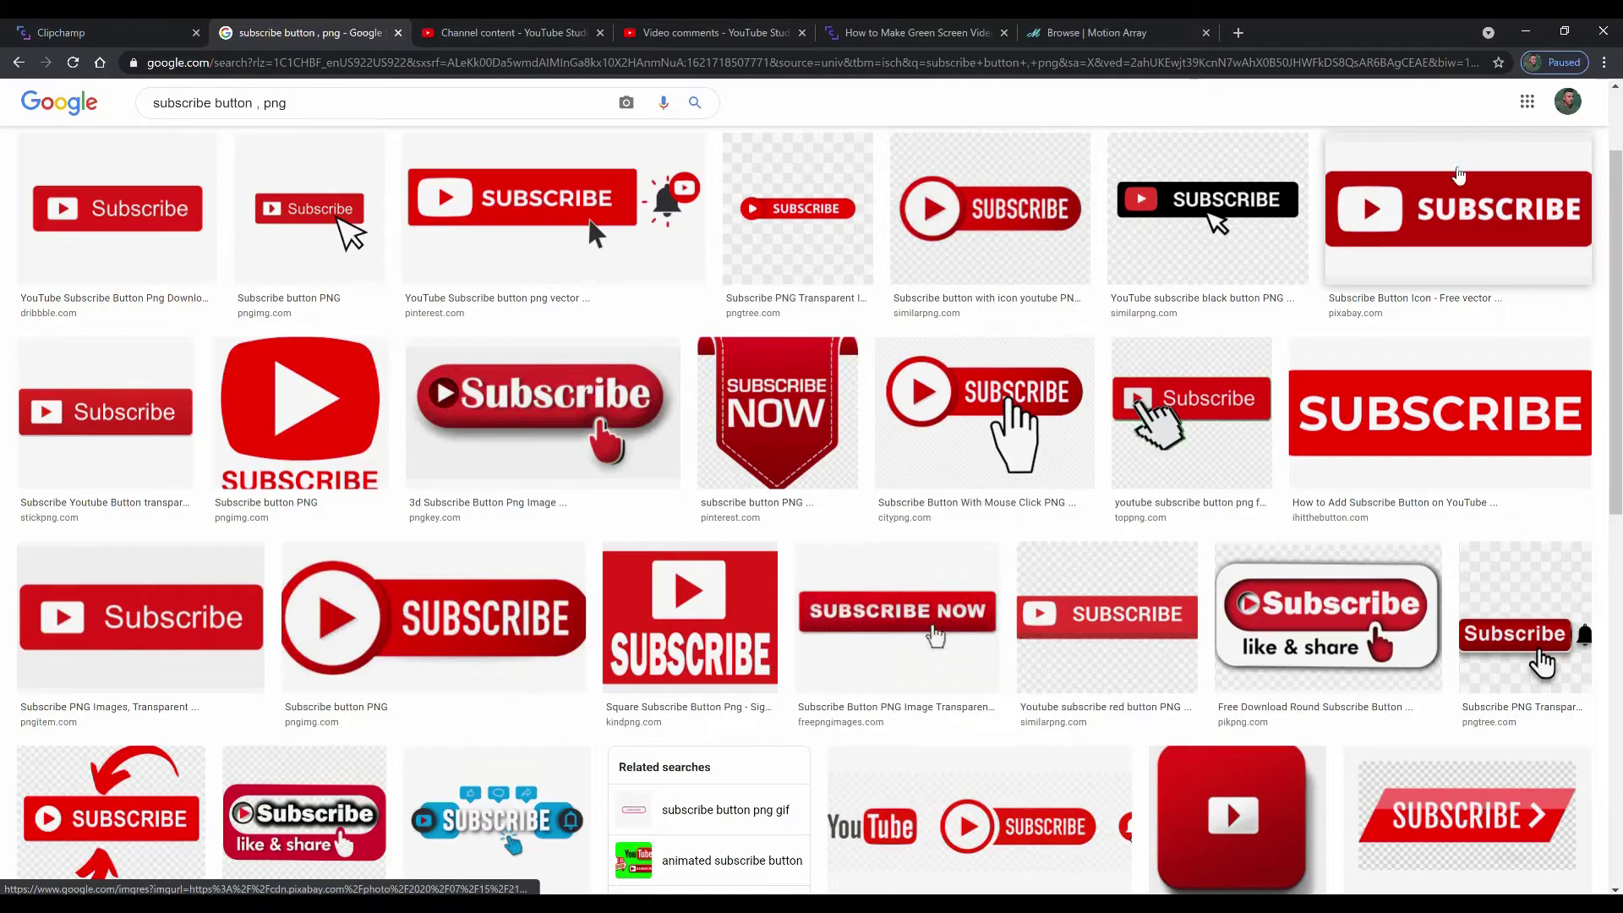
- Paste the Pixabay subscribe button onto the green slide and enlarge it across the slide
click(1429, 199)
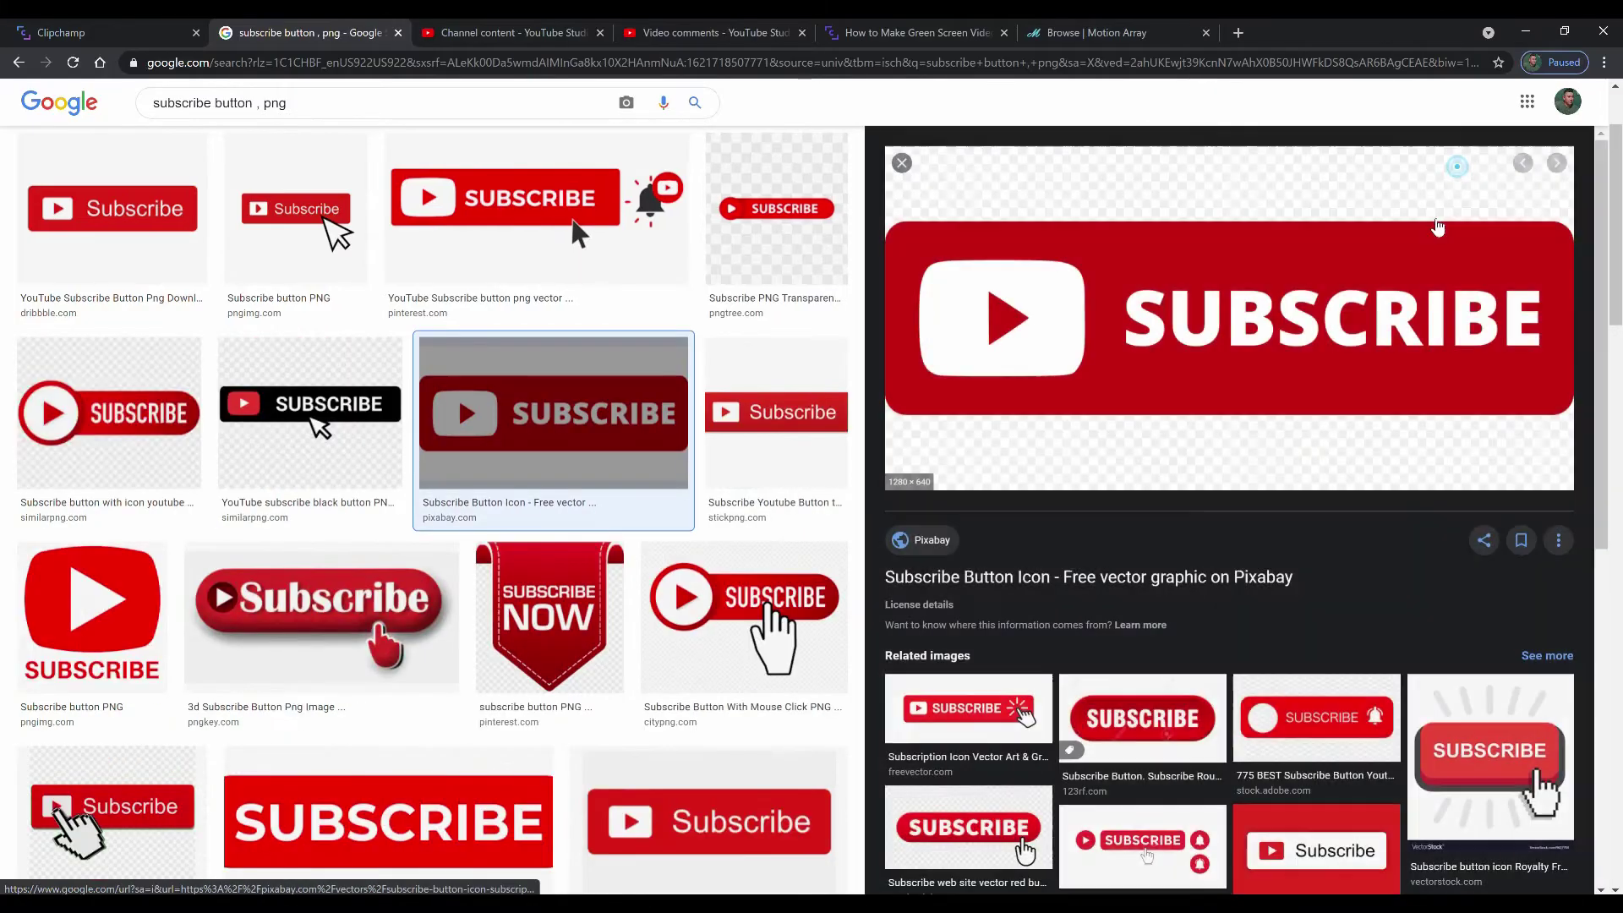
click(901, 162)
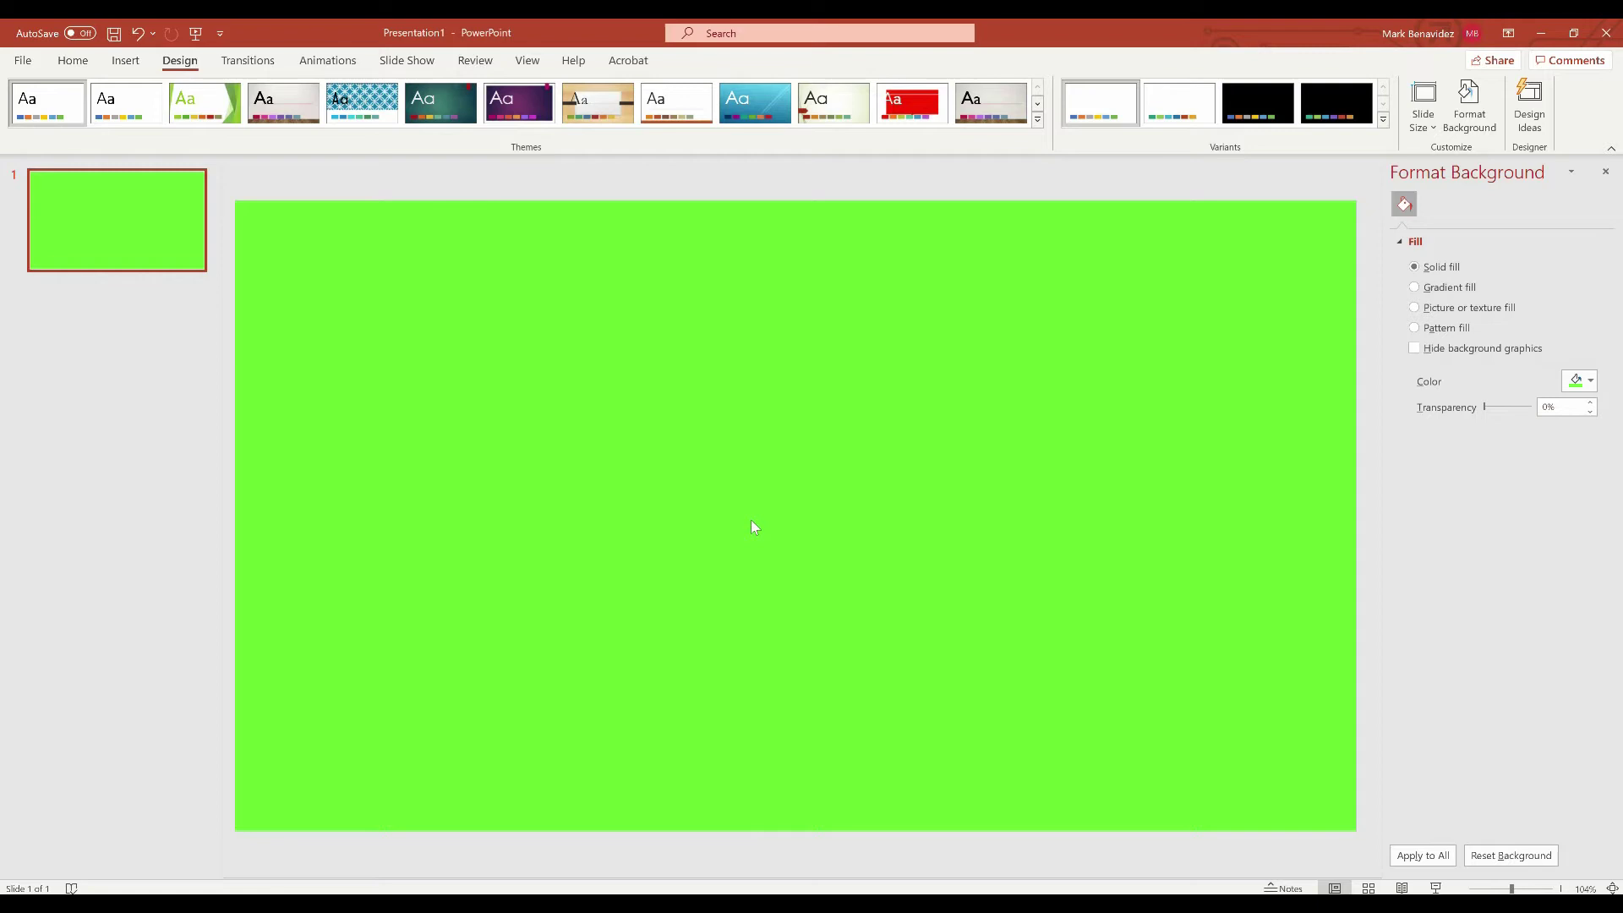
key(ctrl+v)
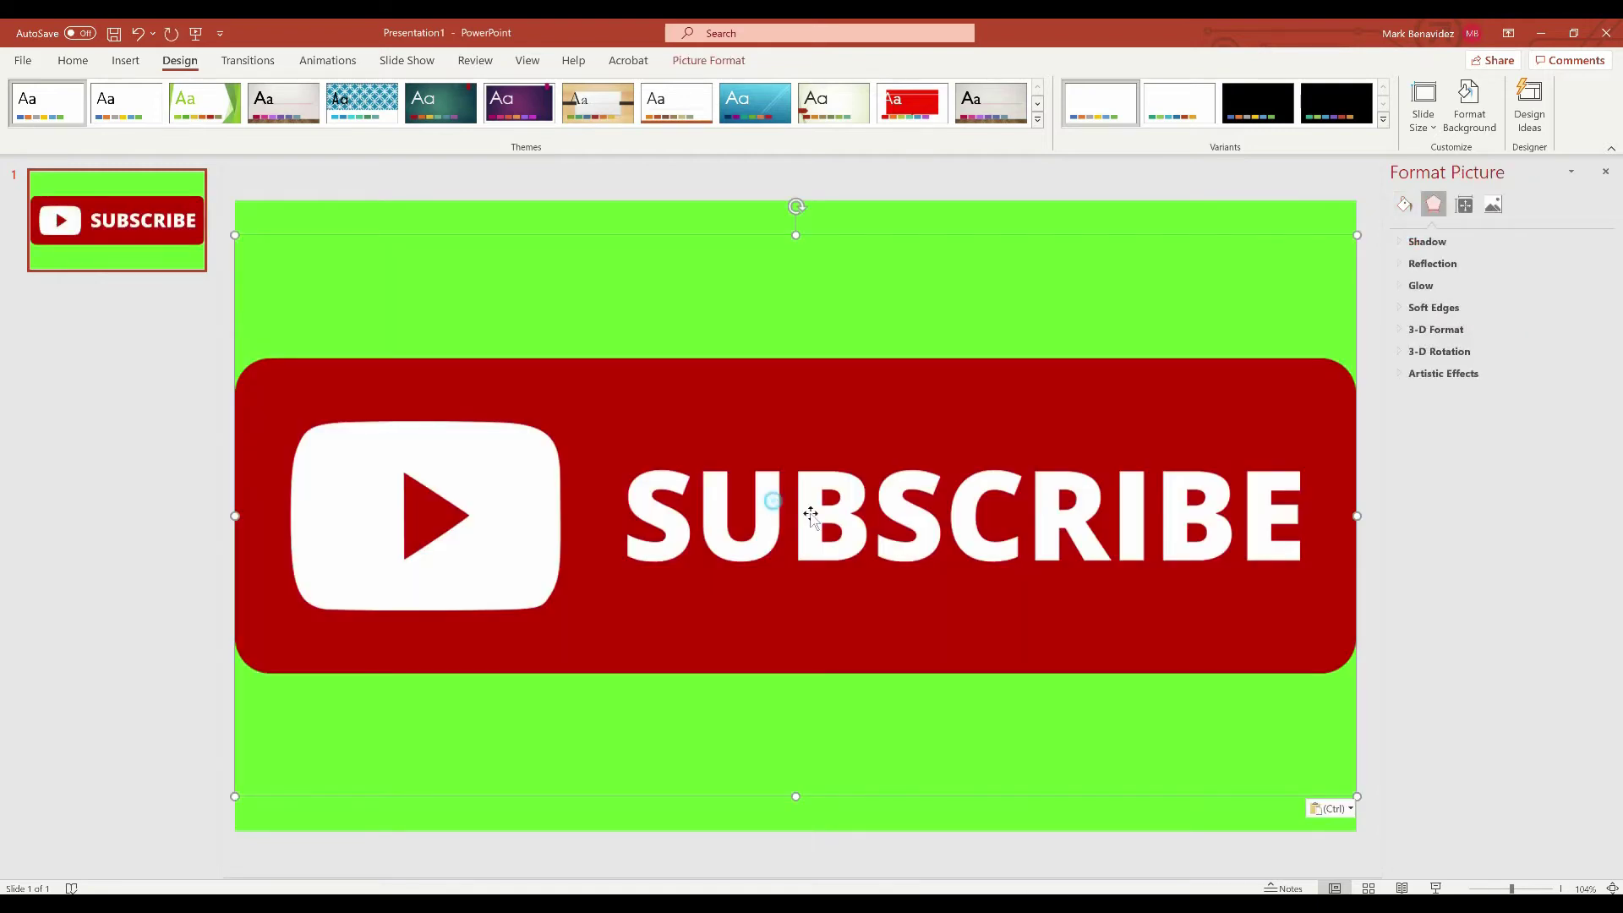
drag(1126, 749, 667, 518)
mouse_move(536, 427)
mouse_down()
mouse_move(754, 527)
mouse_move(522, 432)
mouse_up()
drag(669, 543, 1084, 715)
drag(921, 605, 929, 602)
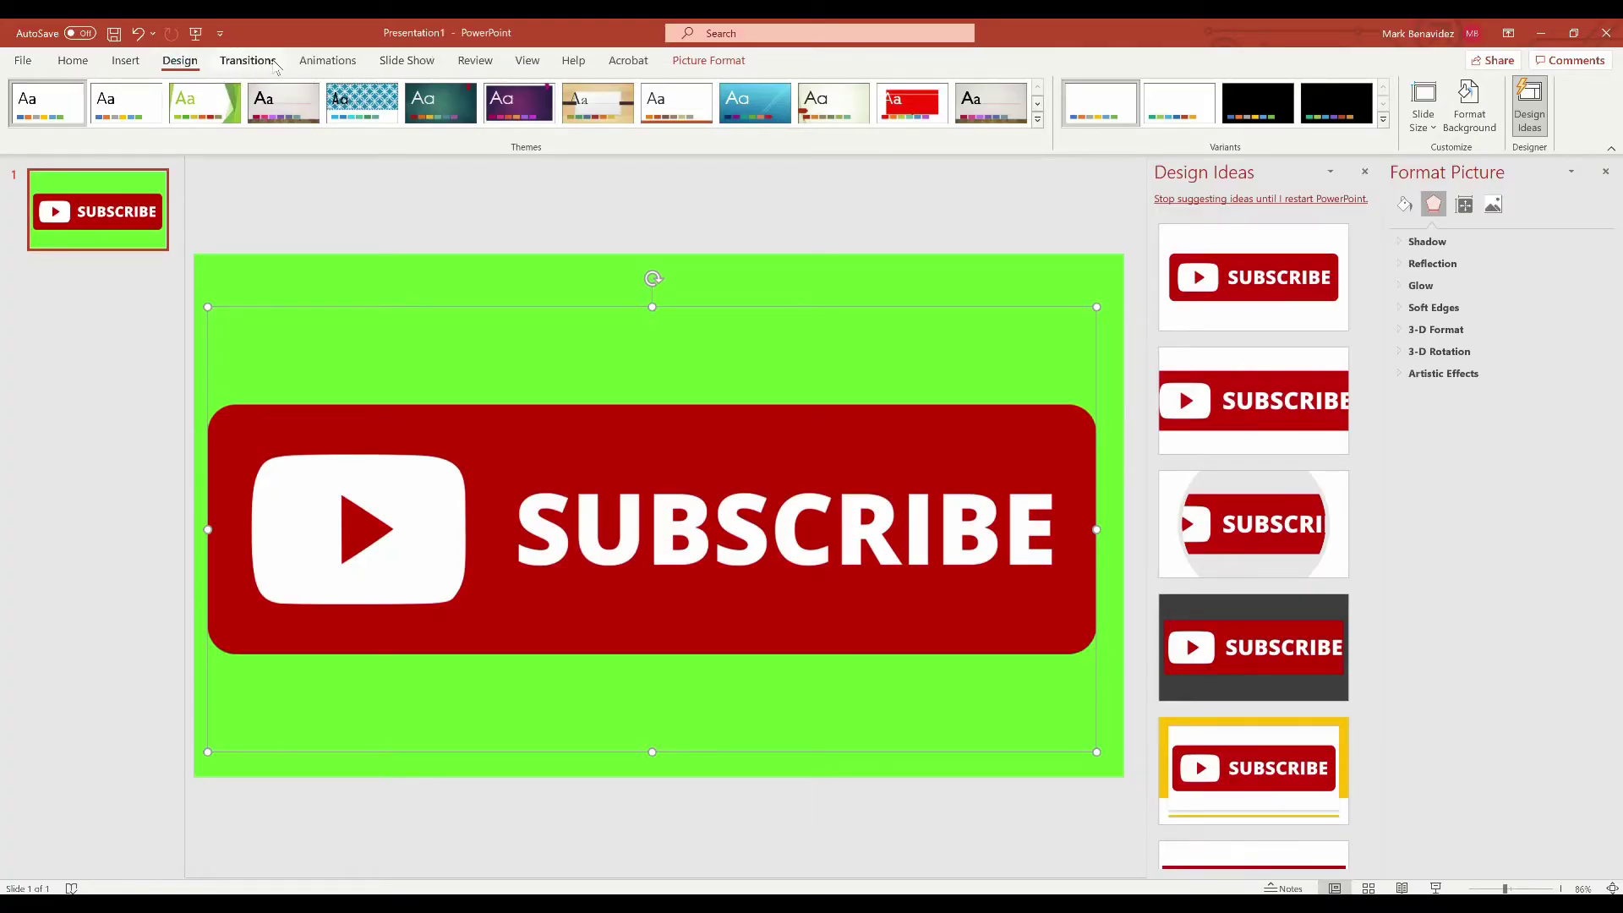
- Give the subscribe picture a Fade entrance animation
click(337, 59)
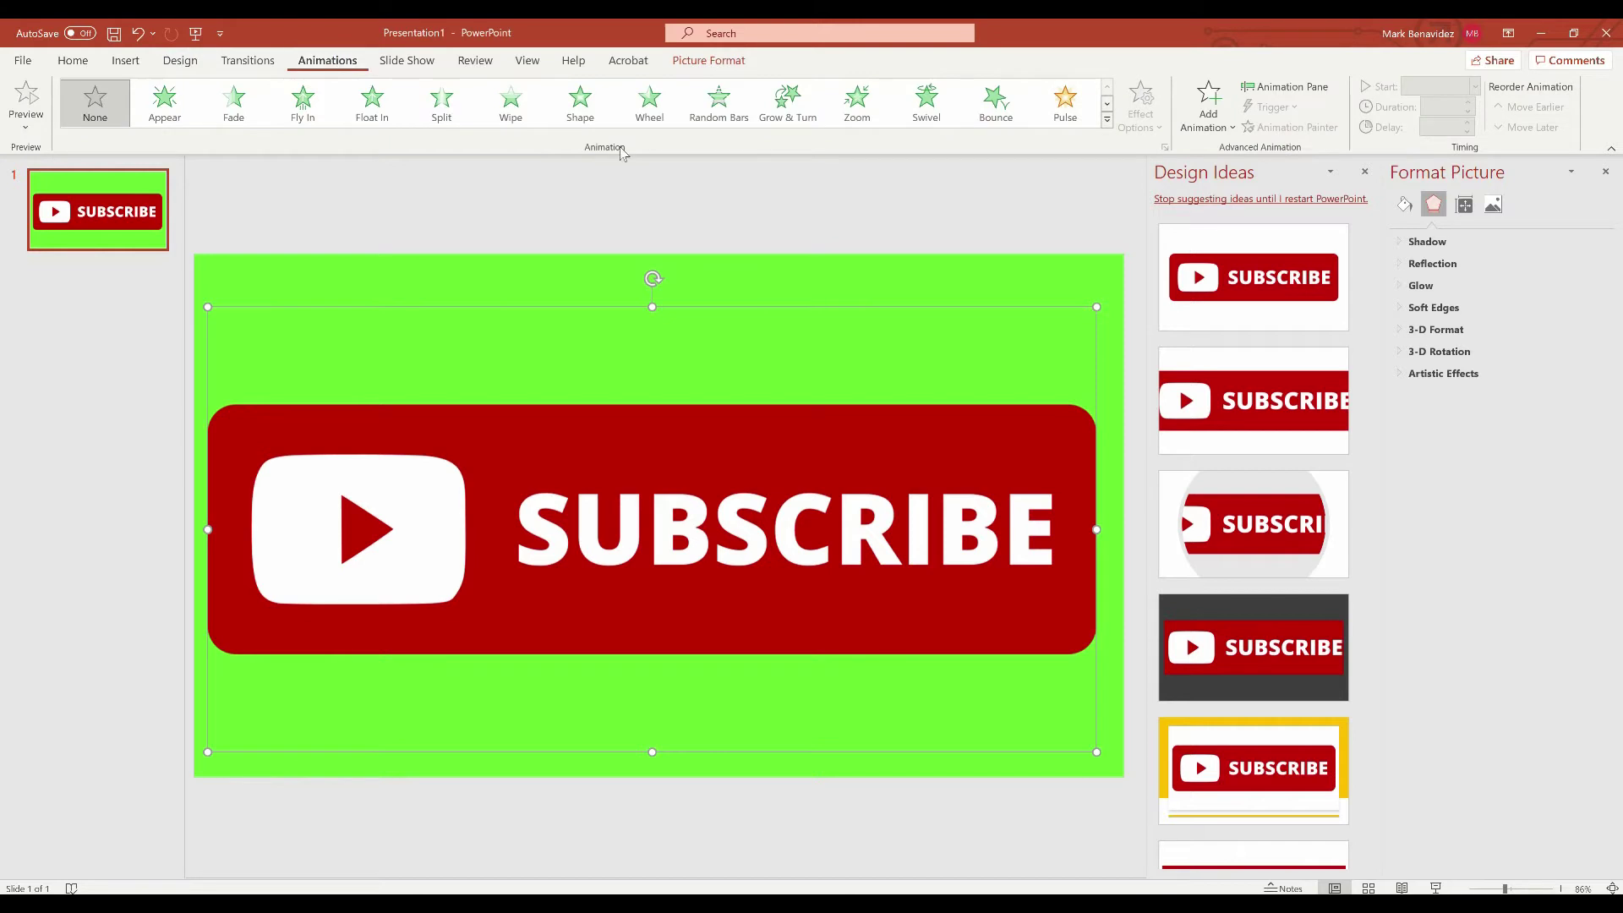
click(236, 100)
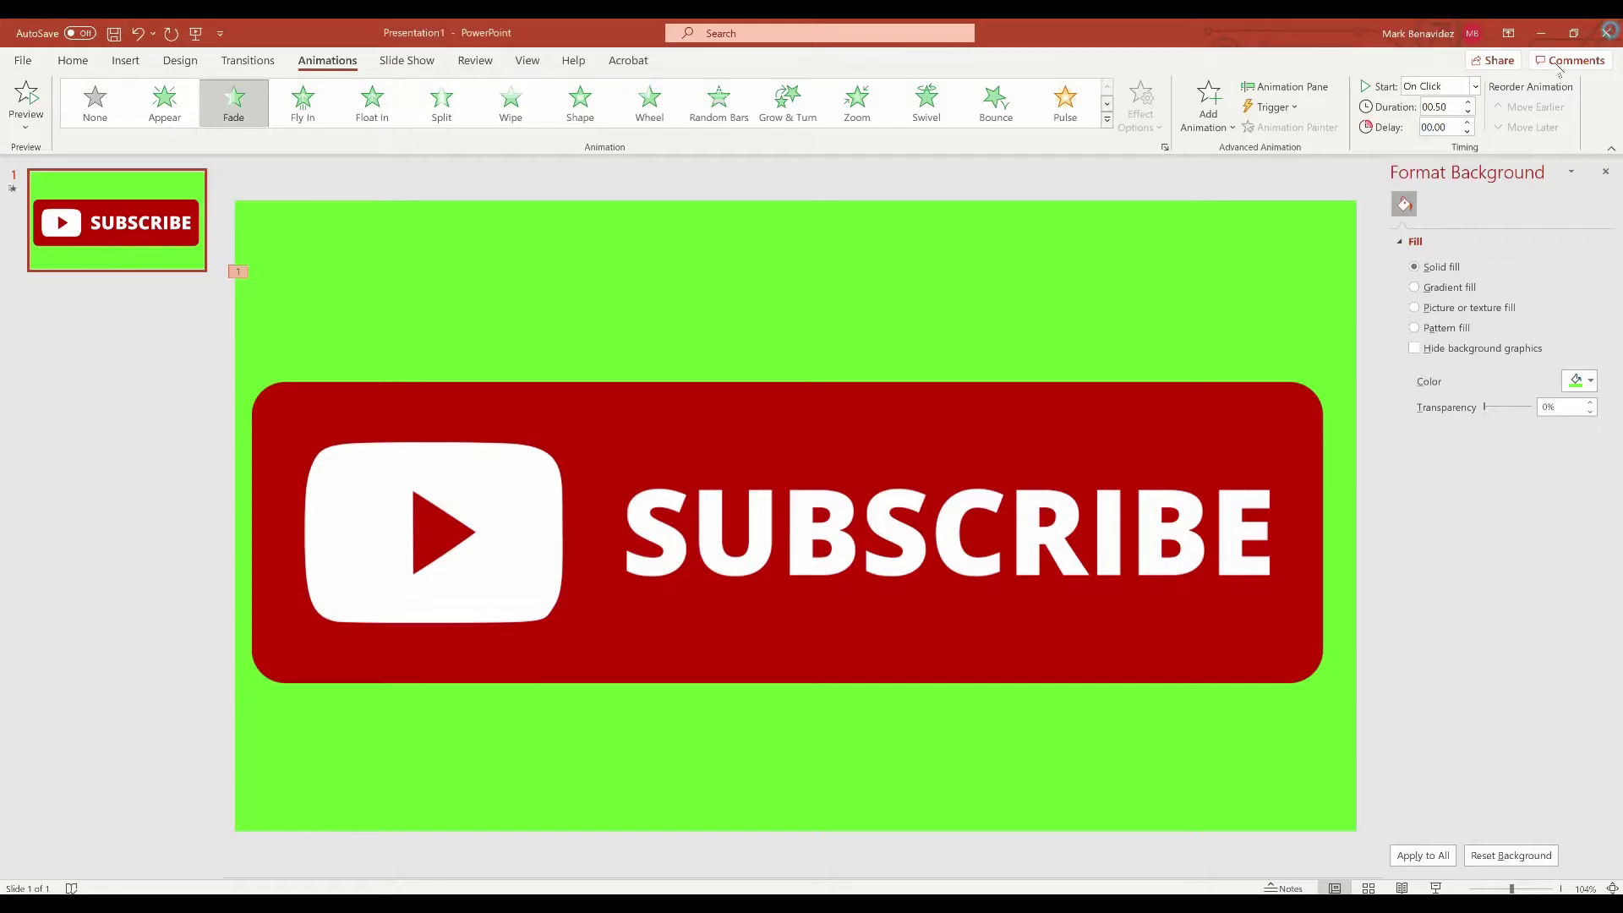
click(18, 58)
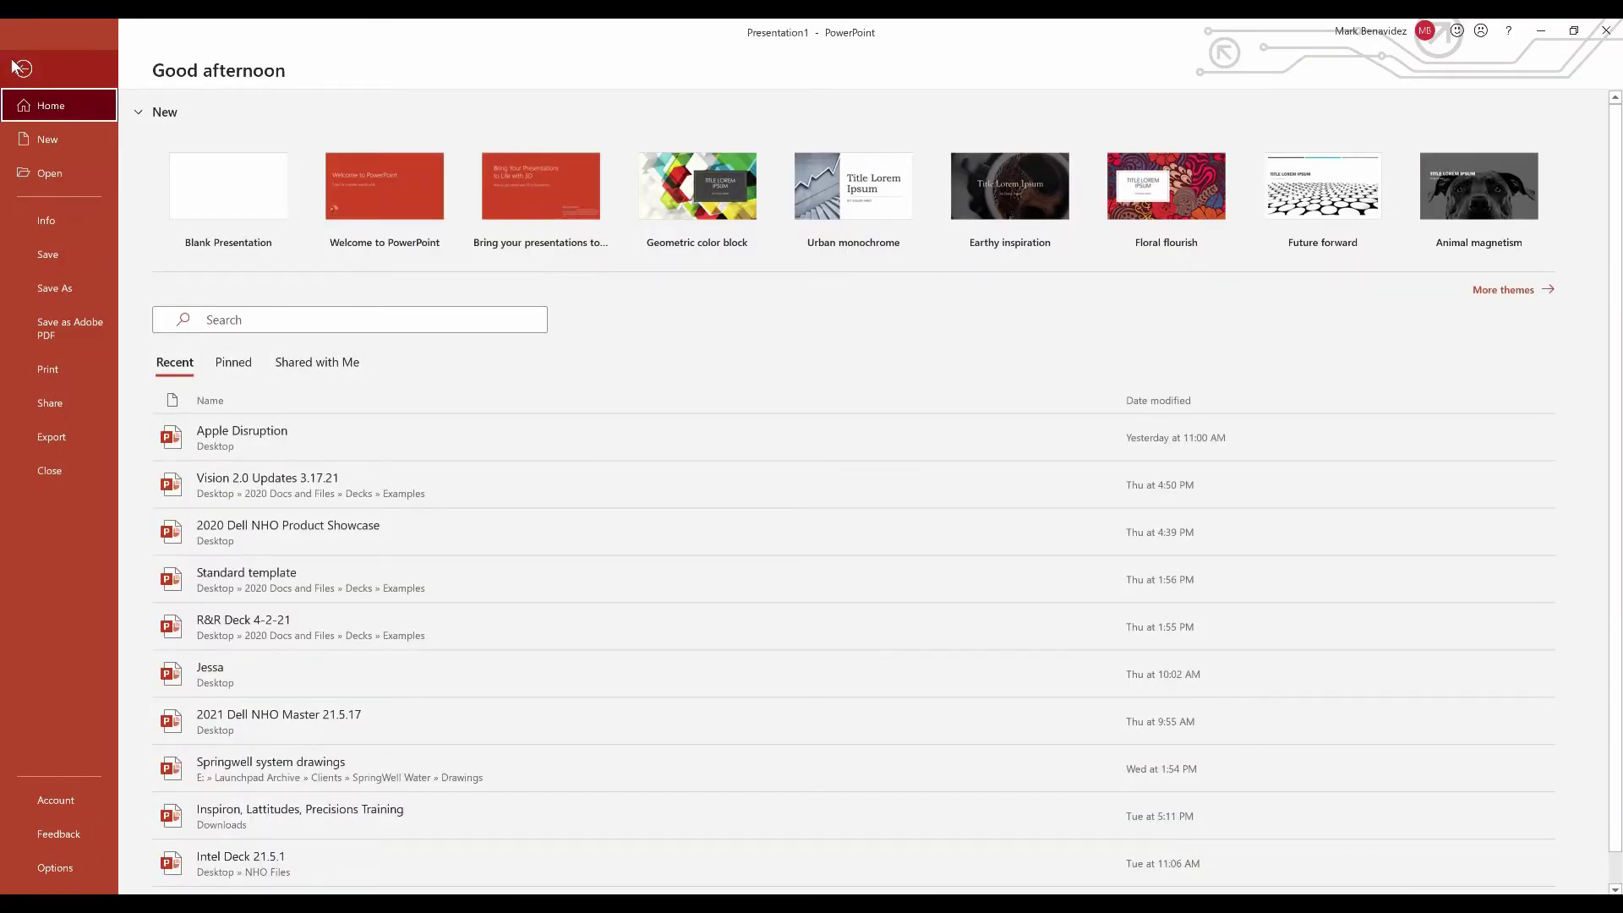
- Save the slide to the Desktop as an MPEG-4 video named 'Subscribe button'
click(68, 288)
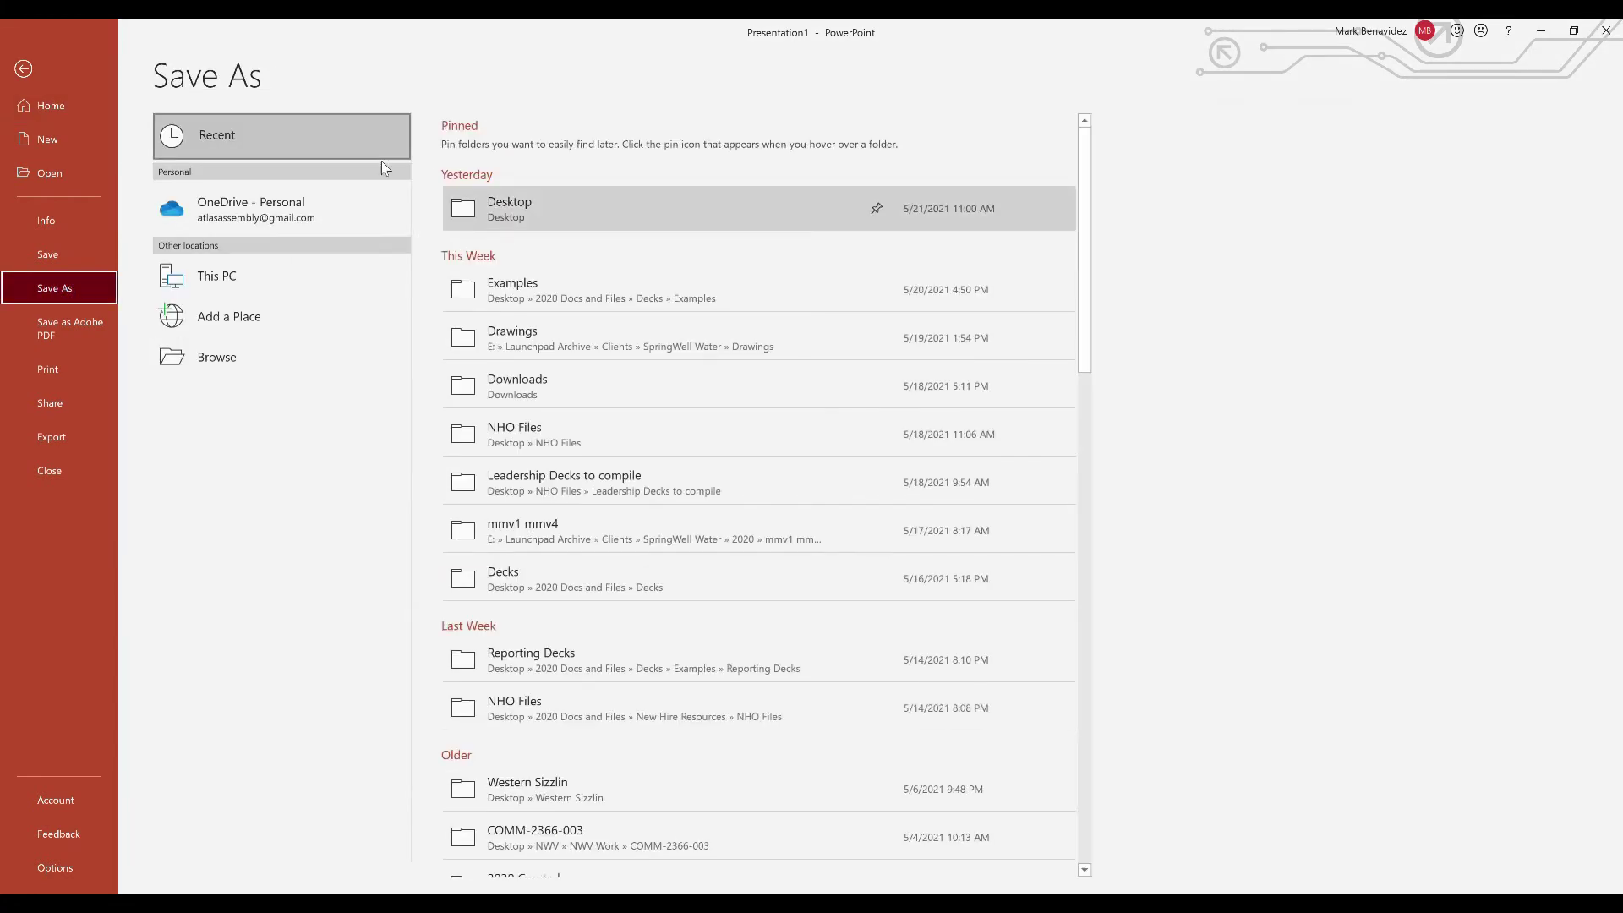
click(507, 208)
click(538, 148)
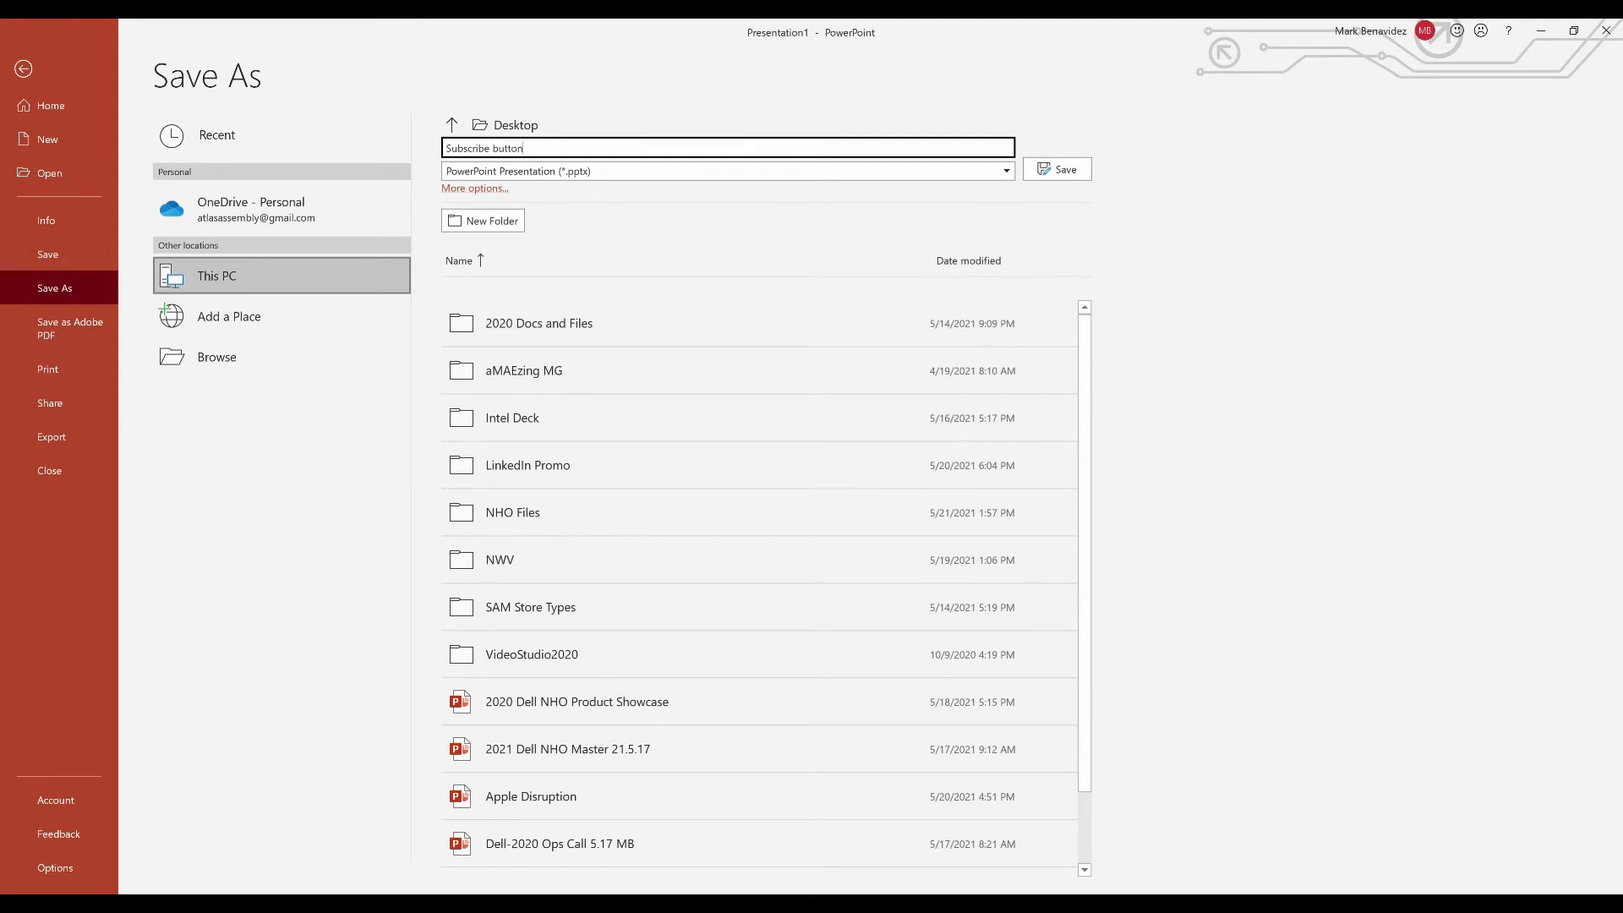
text(Subscribe button)
click(948, 172)
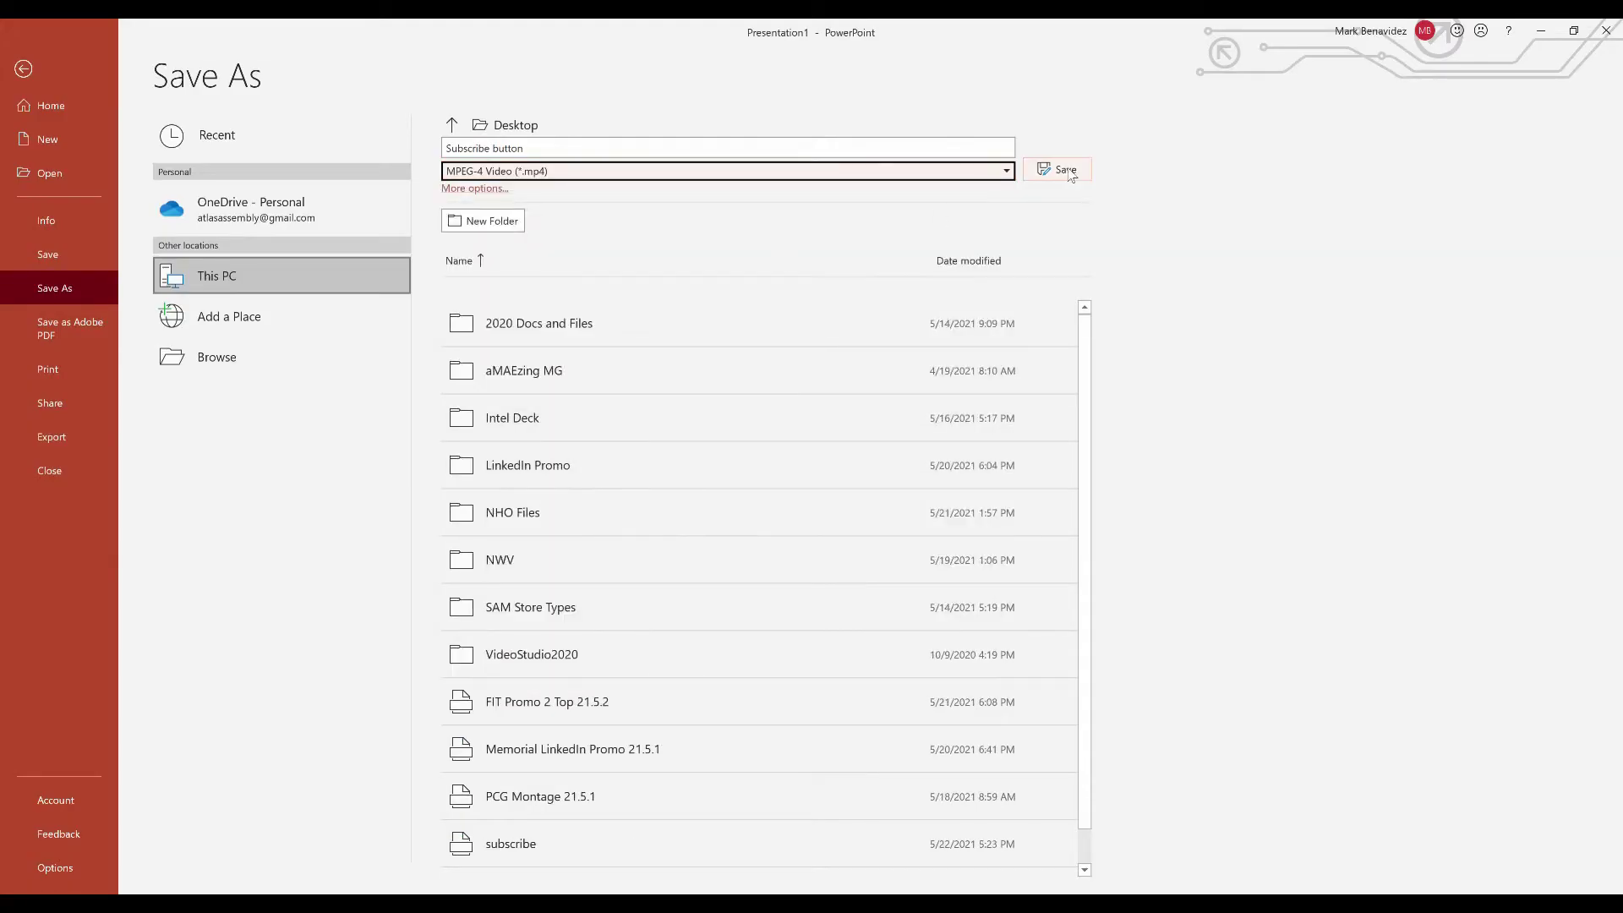
click(1066, 170)
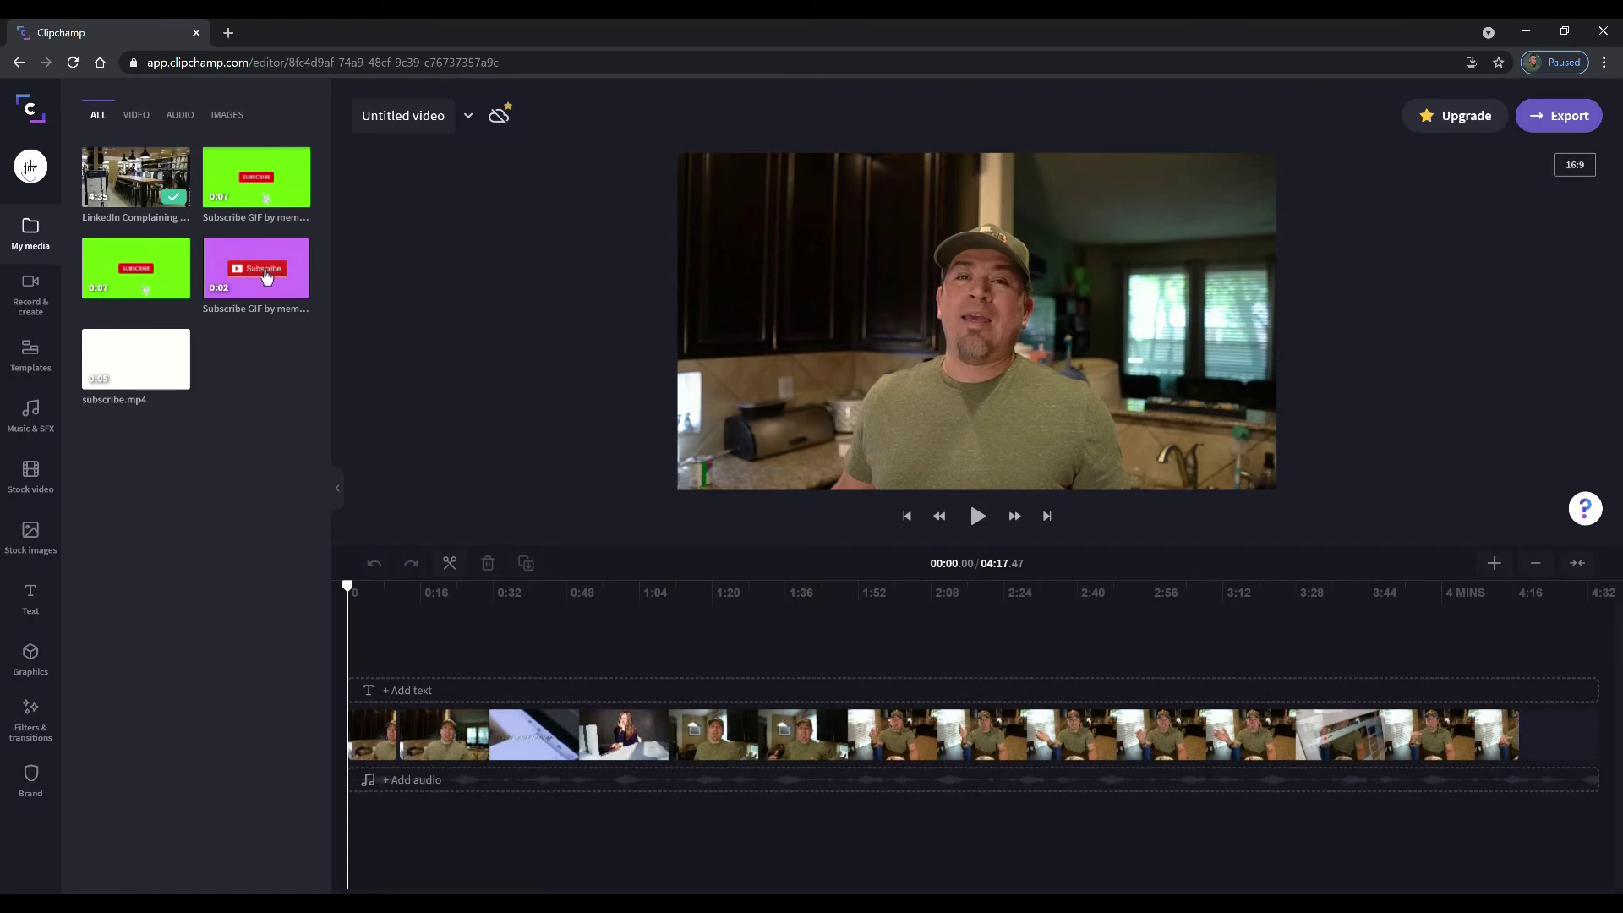
- Import Subscribe button.mp4 from the Desktop into the media library
click(30, 167)
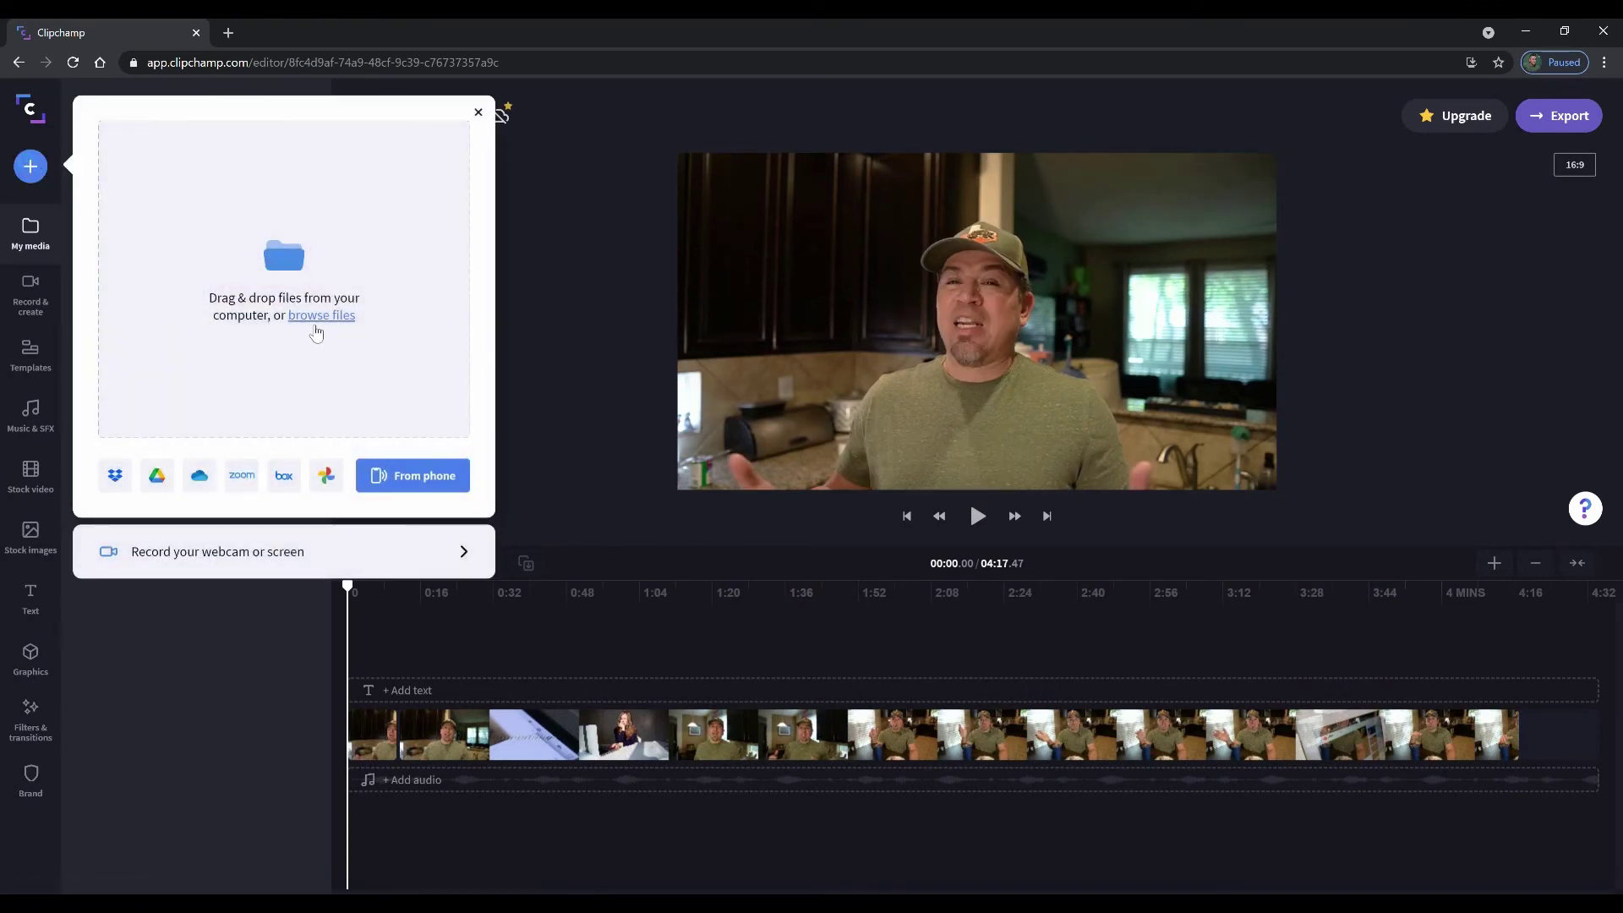
click(316, 330)
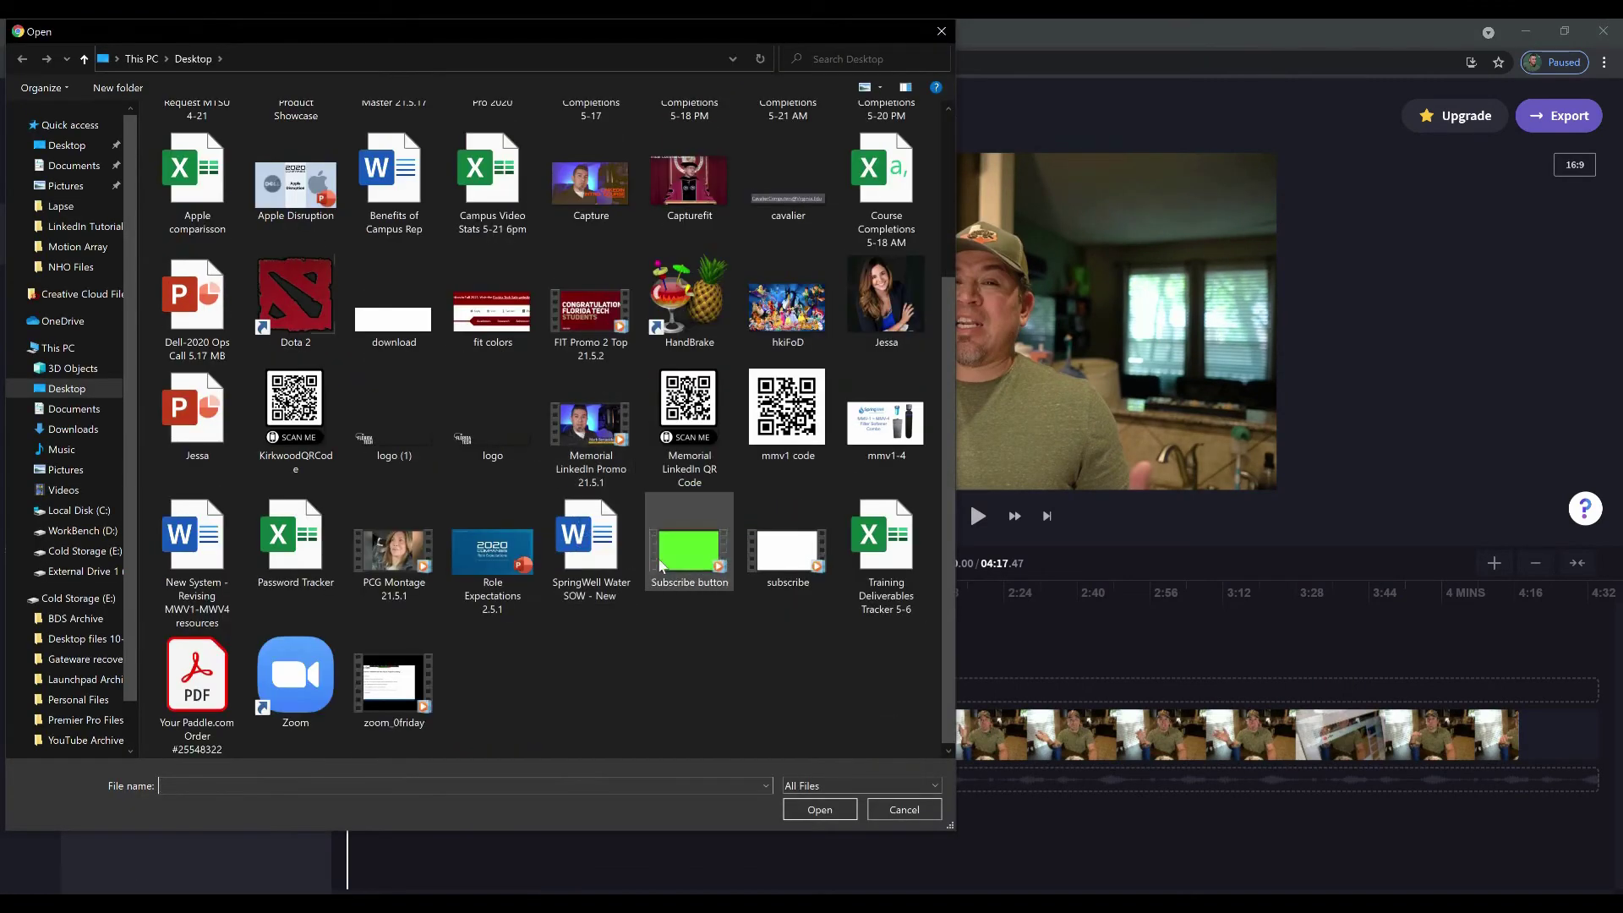
double_click(695, 559)
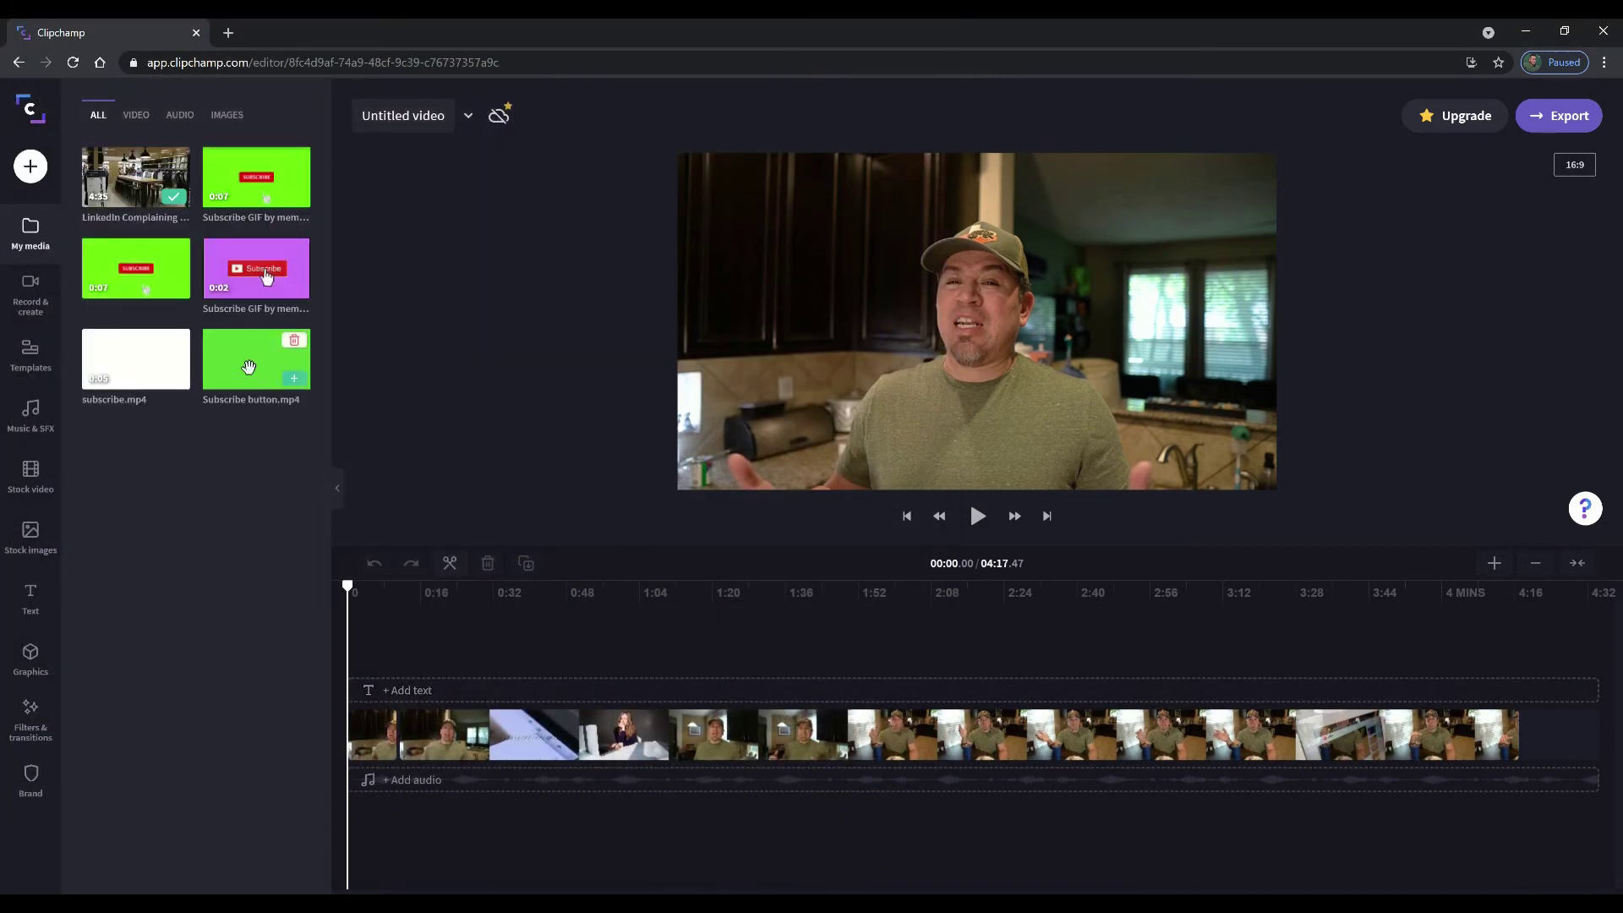
- Place Subscribe button.mp4 on a track above the talking-head clip near 0:18 and select it
drag(256, 359, 431, 699)
click(453, 765)
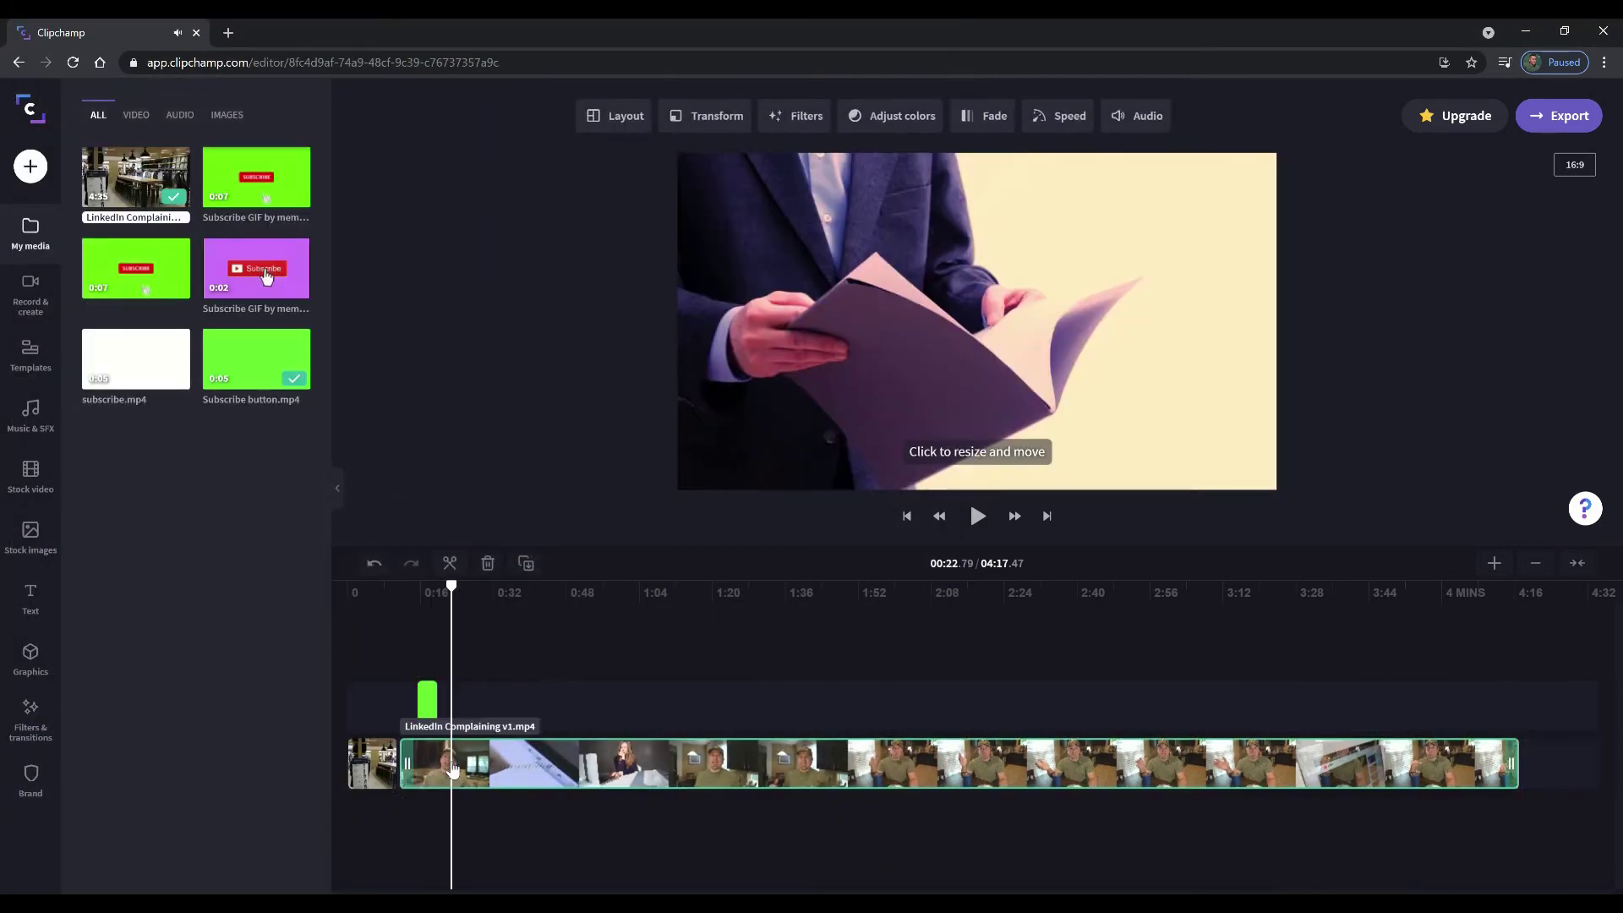
click(431, 709)
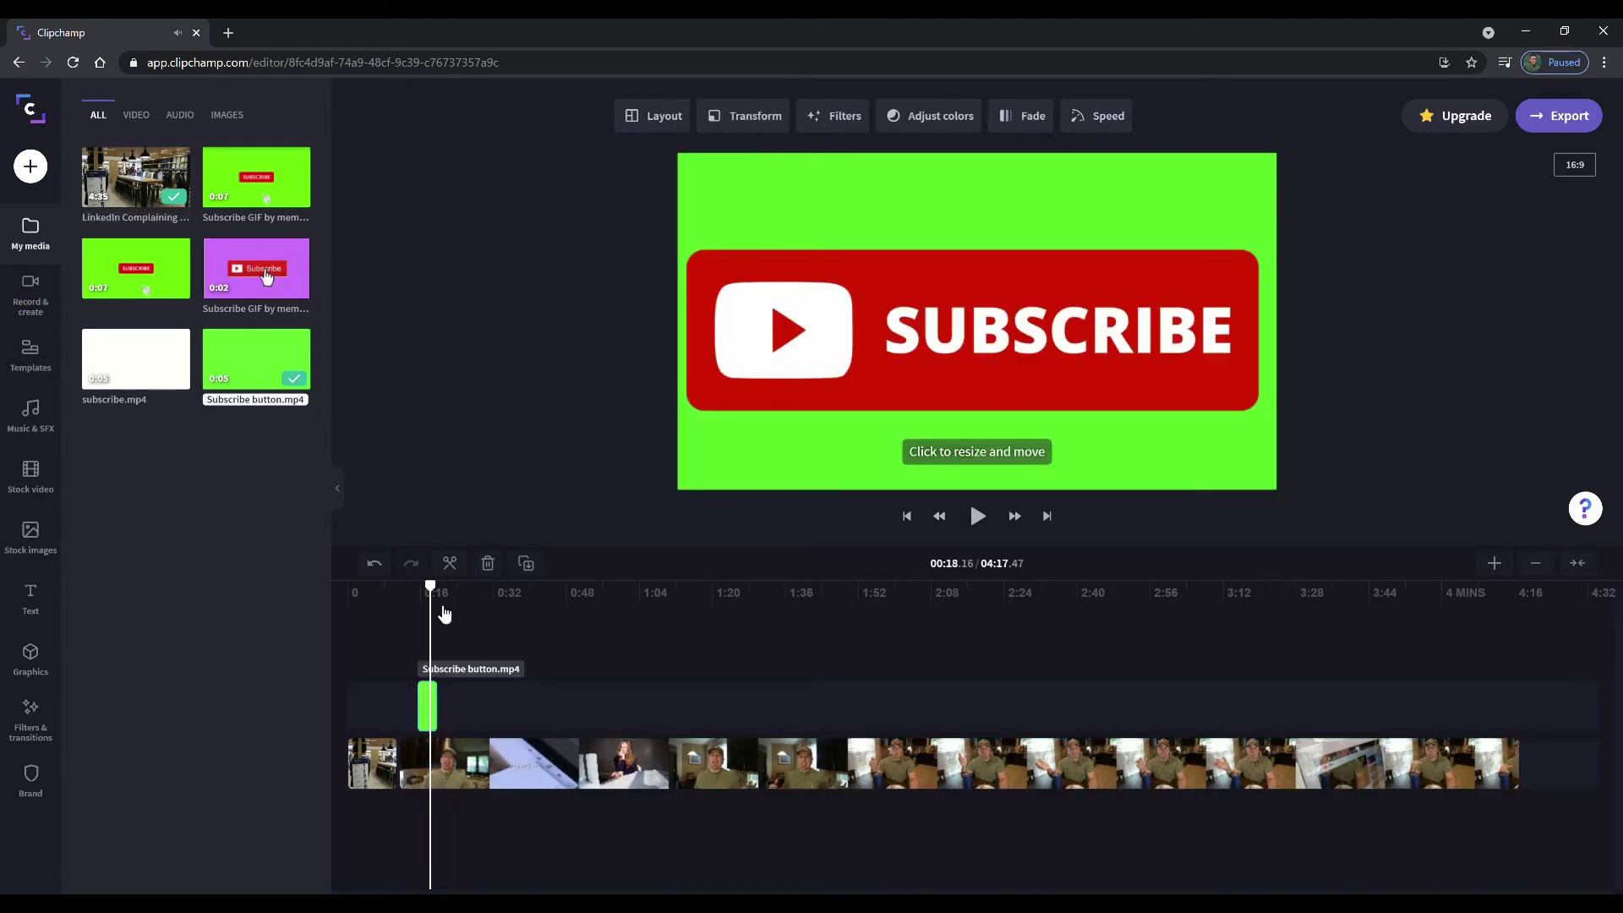
- Key out the subscribe clip's green background with the Green Screen filter
click(843, 117)
scroll(854, 288, down, 5)
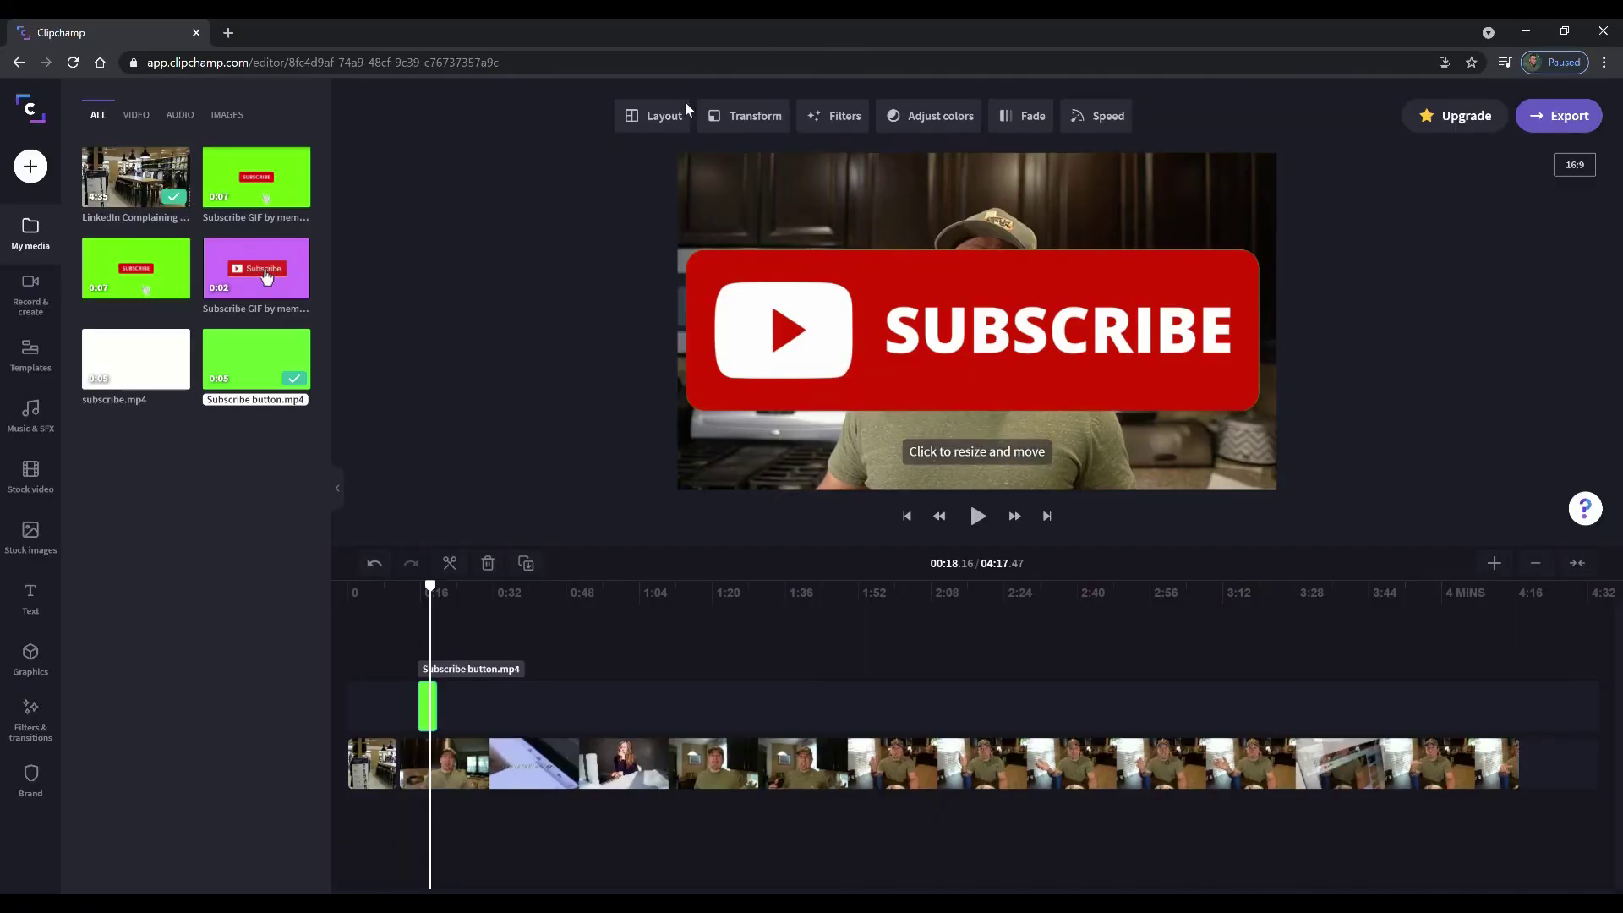
click(659, 115)
- Make the subscribe clip a larger bottom-left picture-in-picture overlay and preview it from about 0:15
click(639, 237)
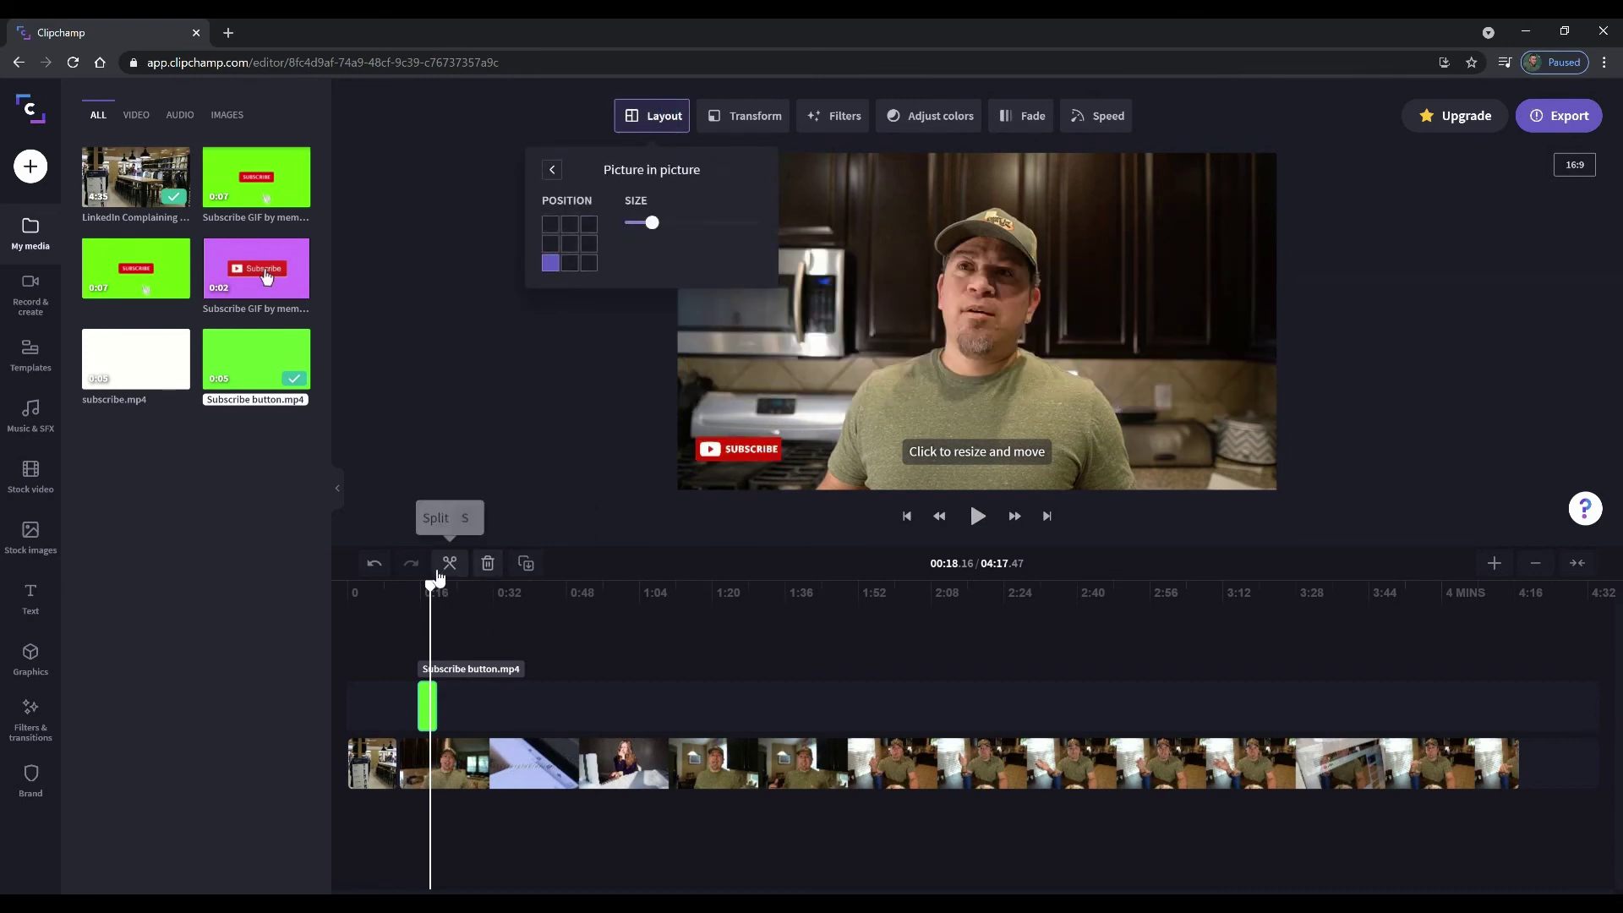
drag(649, 227, 724, 224)
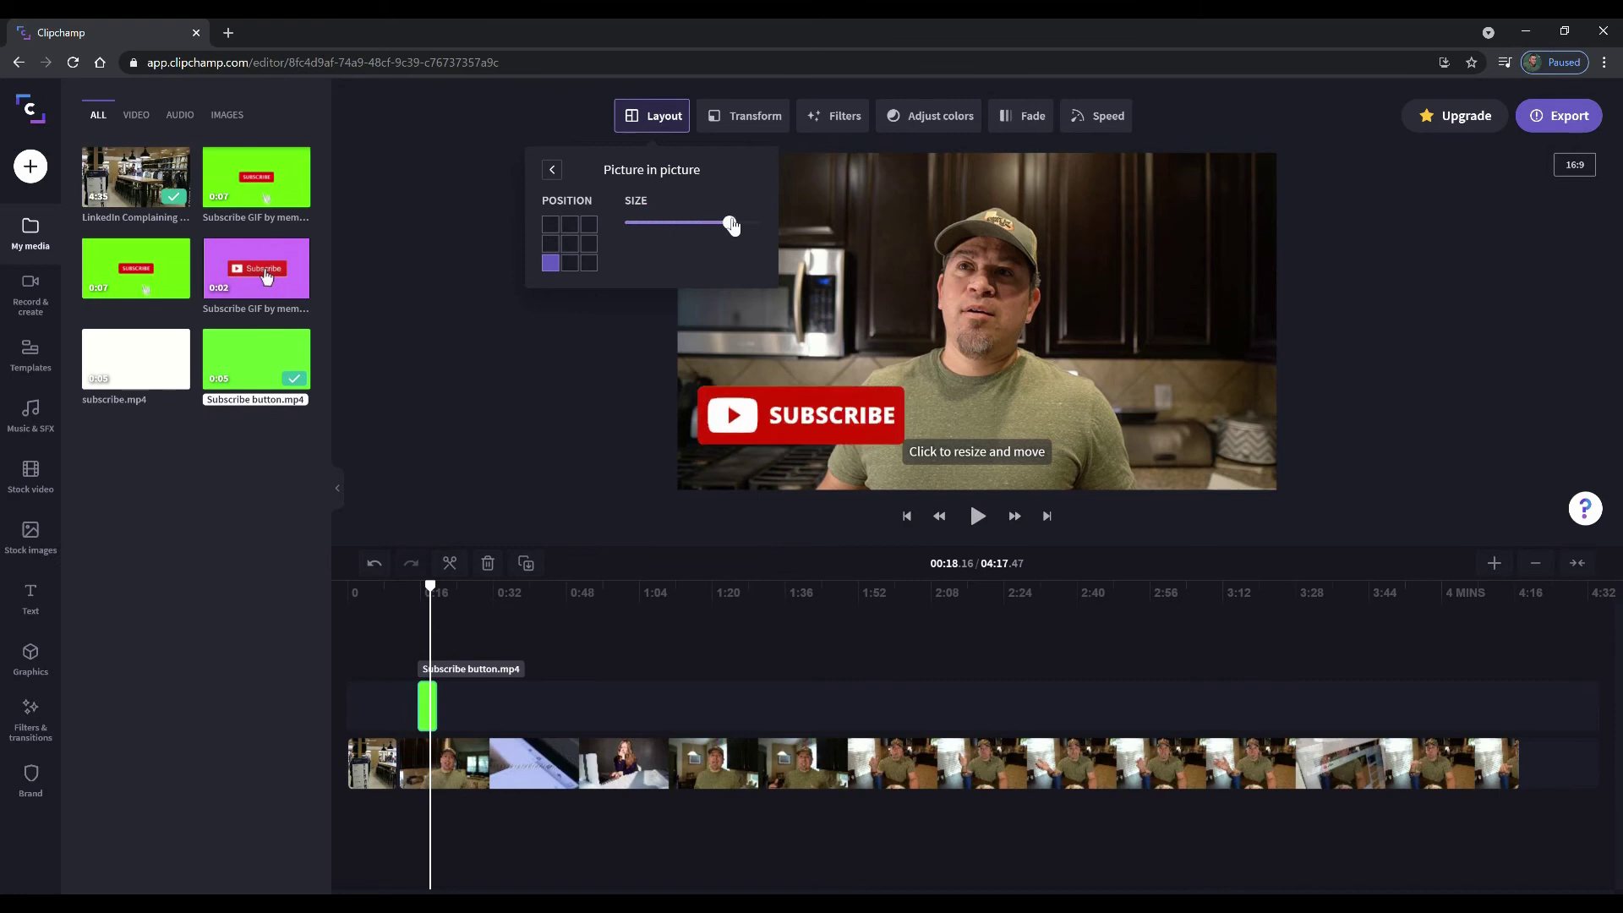
drag(431, 586, 418, 585)
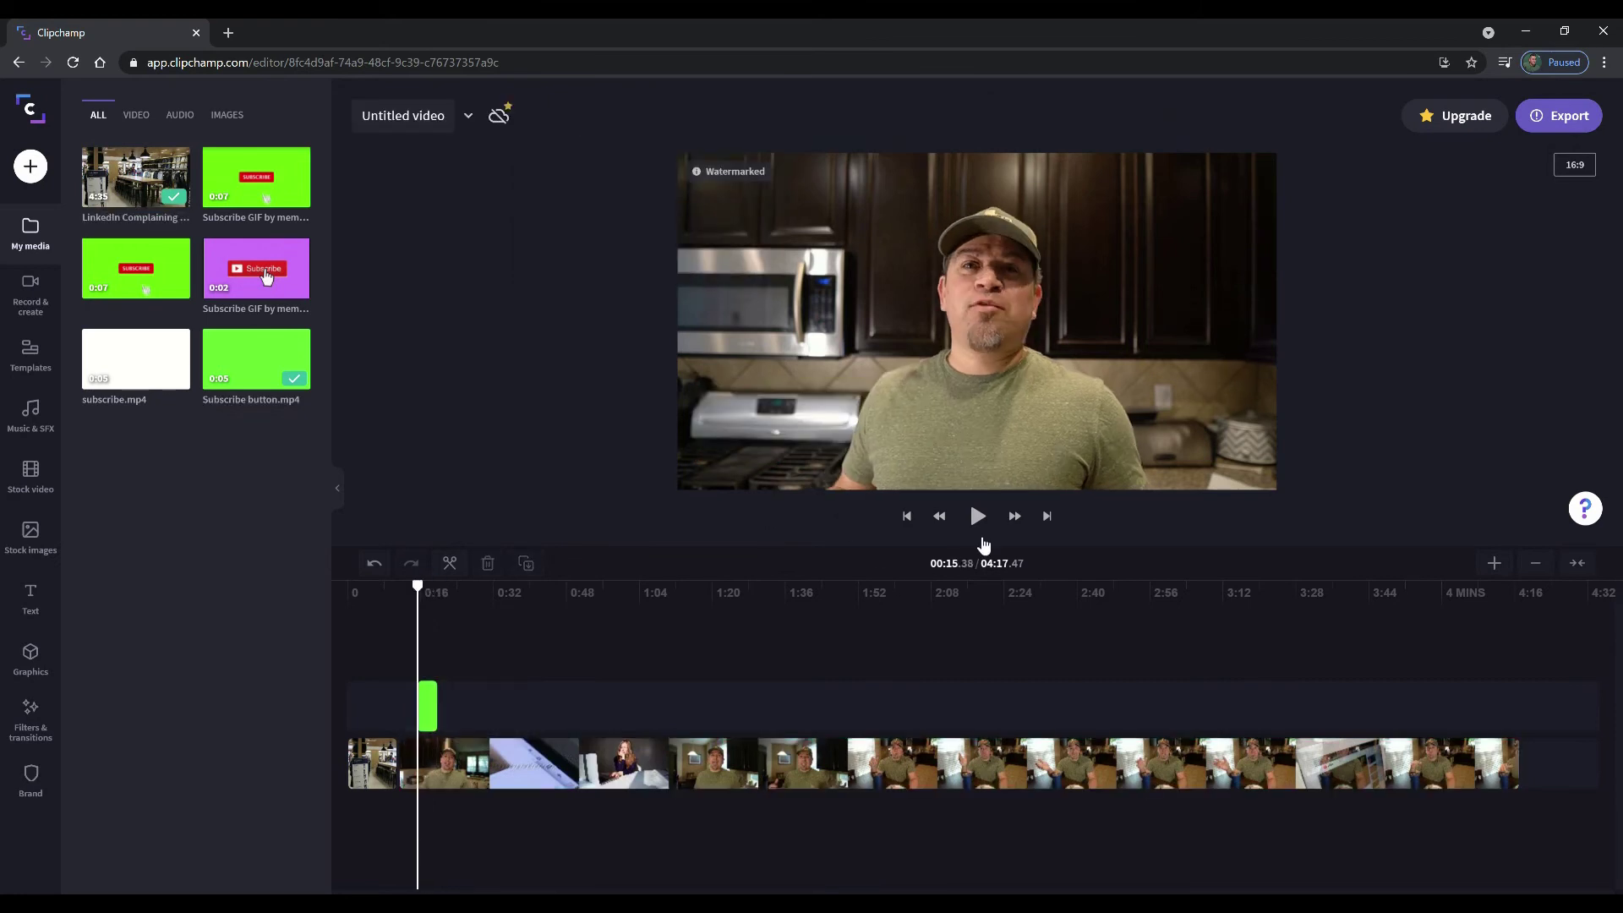
click(977, 518)
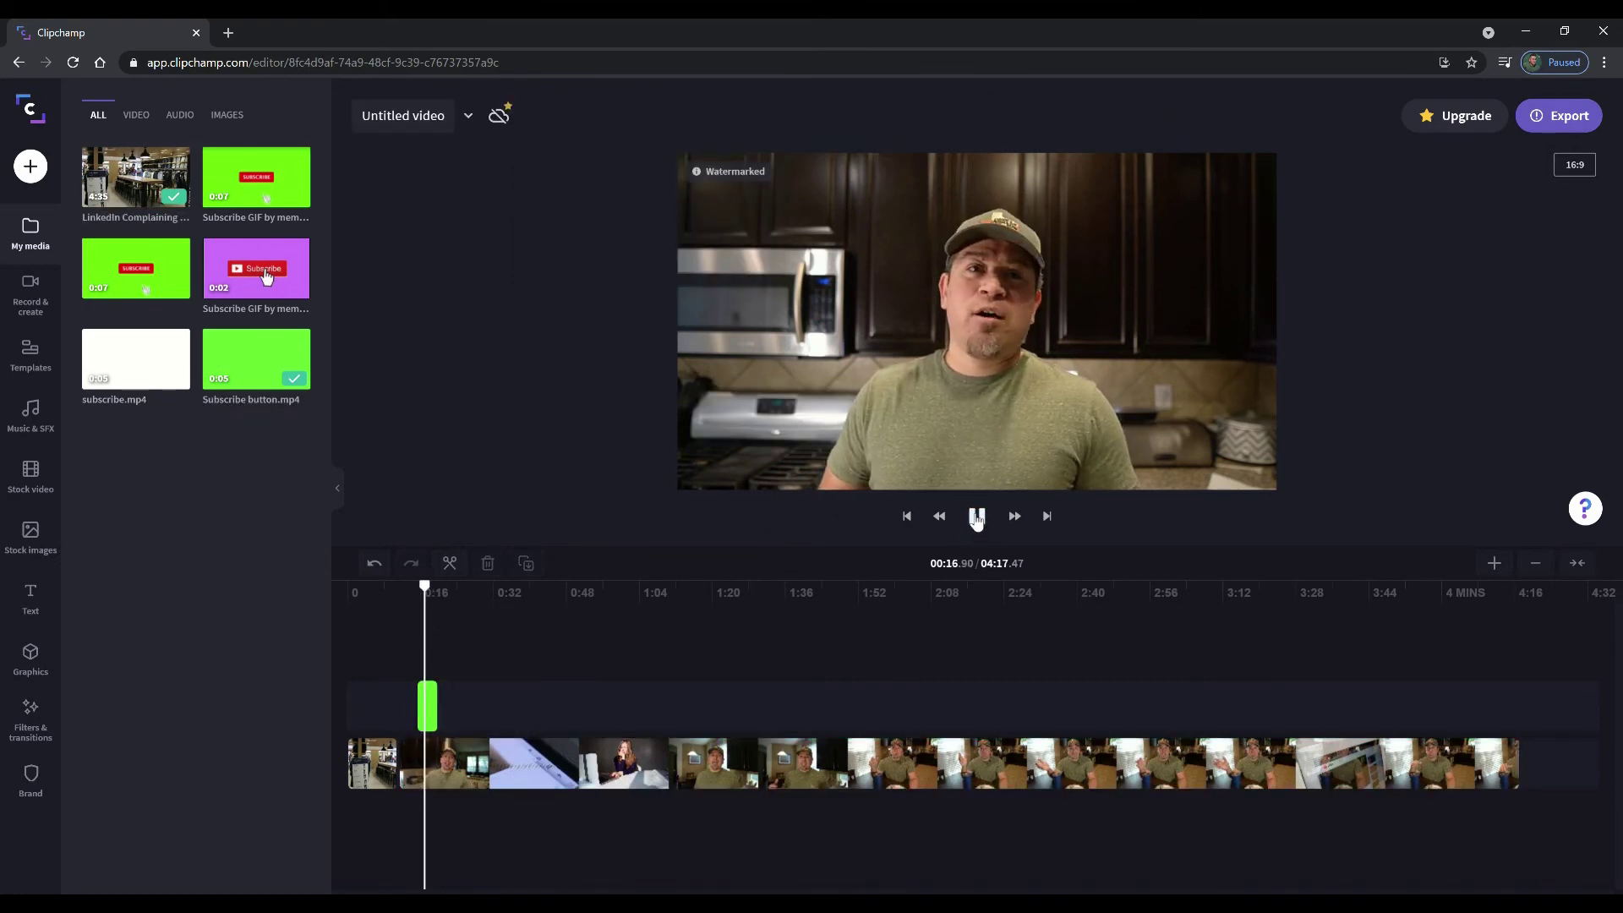